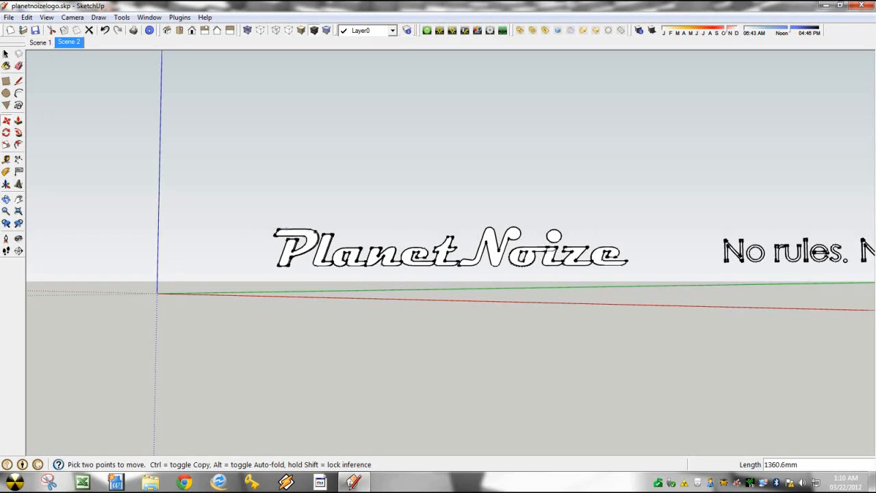
- Examine the extruded Planet Noize lettering and the tagline beside it from several angles and distances
key(space)
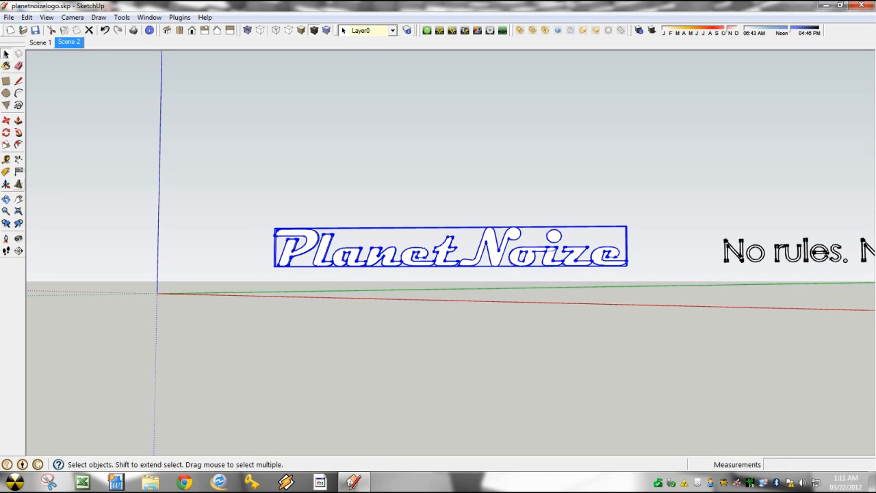
middle_drag(411, 274, 537, 304)
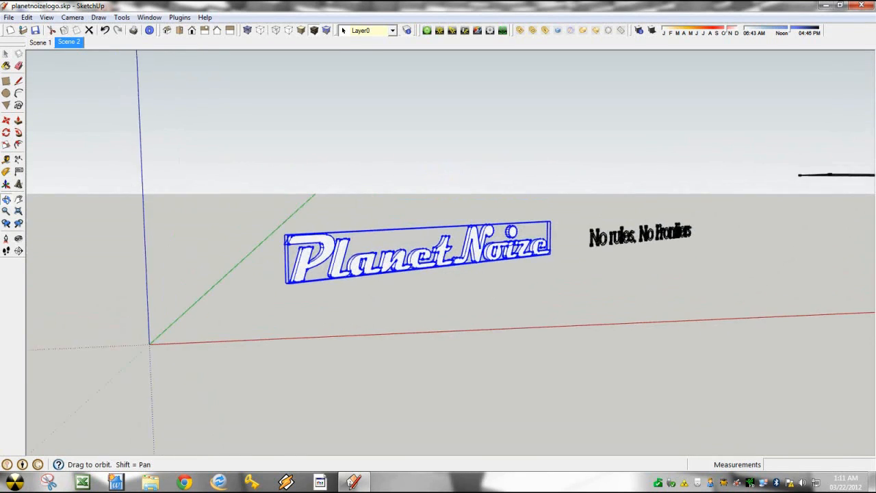
scroll(414, 261, up, 5)
middle_drag(414, 262, 397, 250)
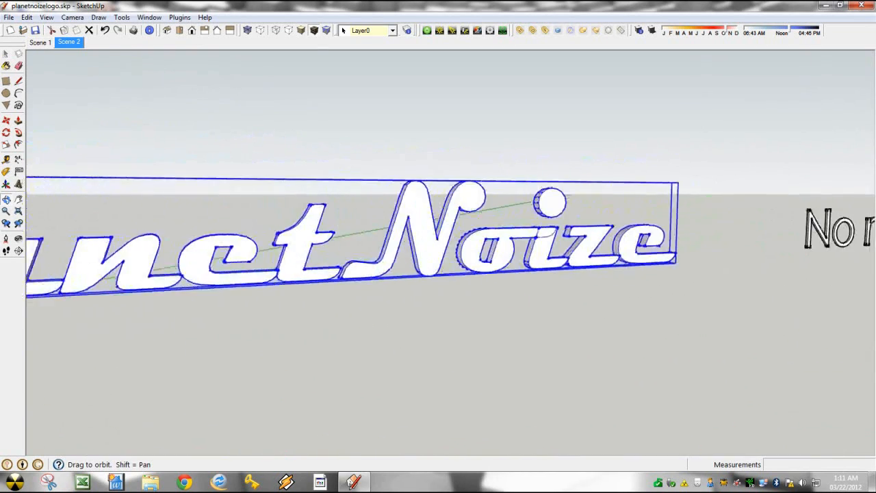
scroll(581, 236, down, 4)
middle_drag(582, 237, 488, 226)
scroll(525, 229, down, 5)
scroll(449, 252, down, 4)
scroll(488, 226, up, 5)
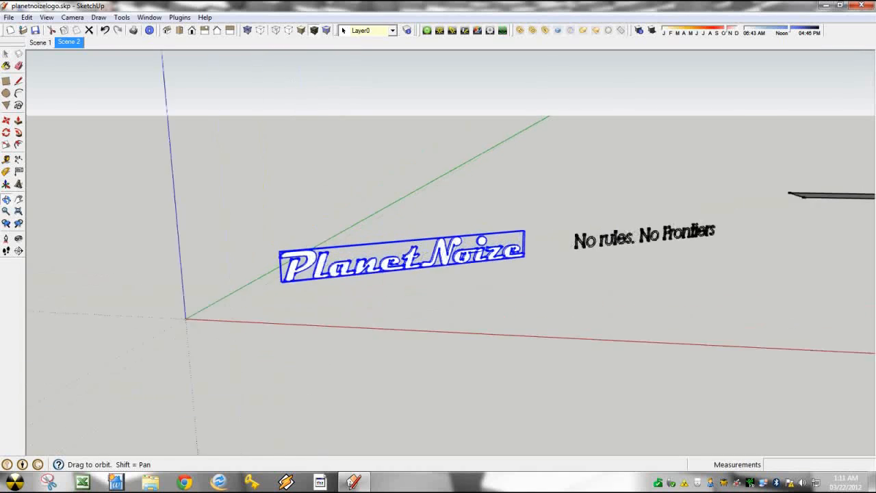
scroll(474, 242, up, 6)
middle_drag(473, 242, 478, 236)
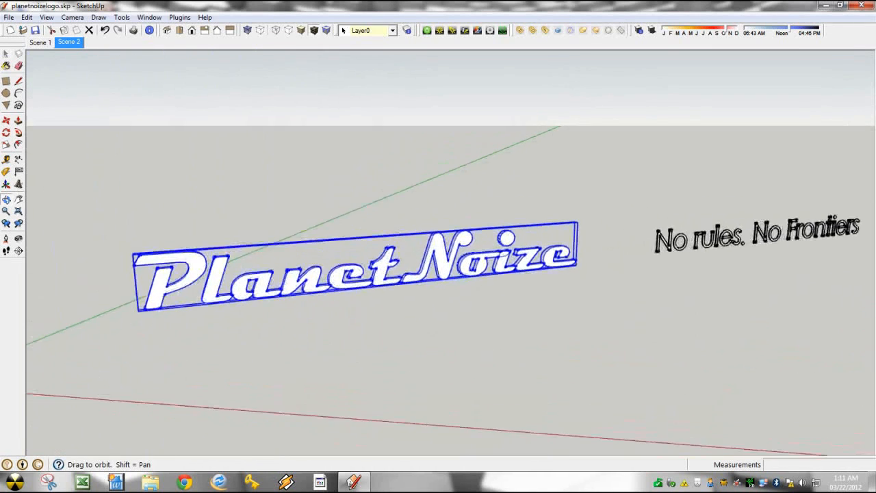
- Create a V-Ray rectangle light on the ground beside the red axis, in front of the tagline
scroll(385, 263, down, 7)
middle_drag(385, 263, 392, 278)
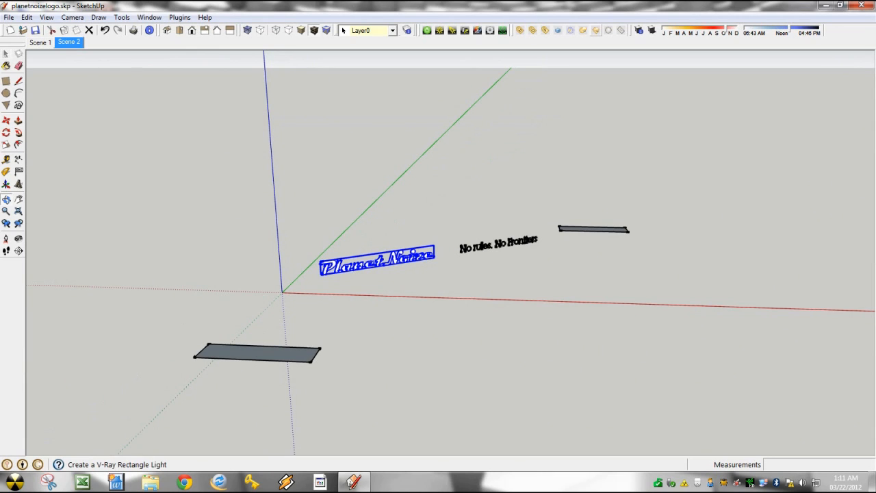
click(596, 30)
click(504, 306)
click(635, 334)
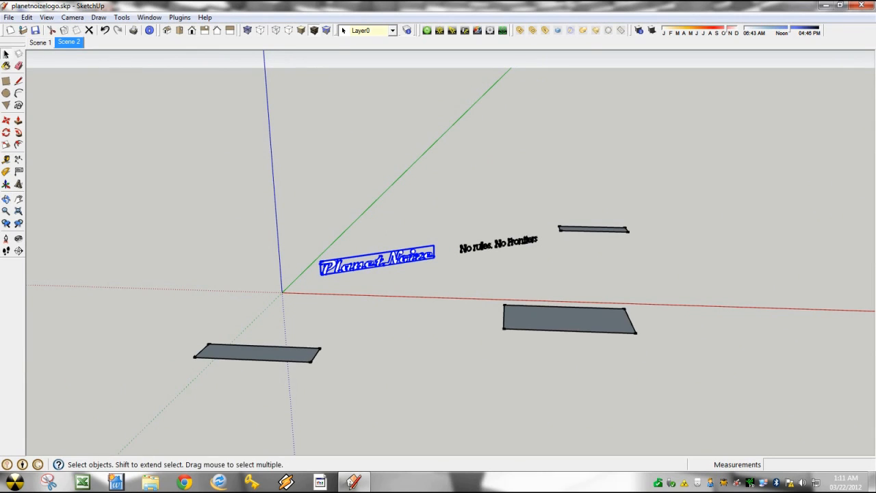
- Check the new rectangle light's V-Ray settings, cancel without changes and delete the light
click(571, 320)
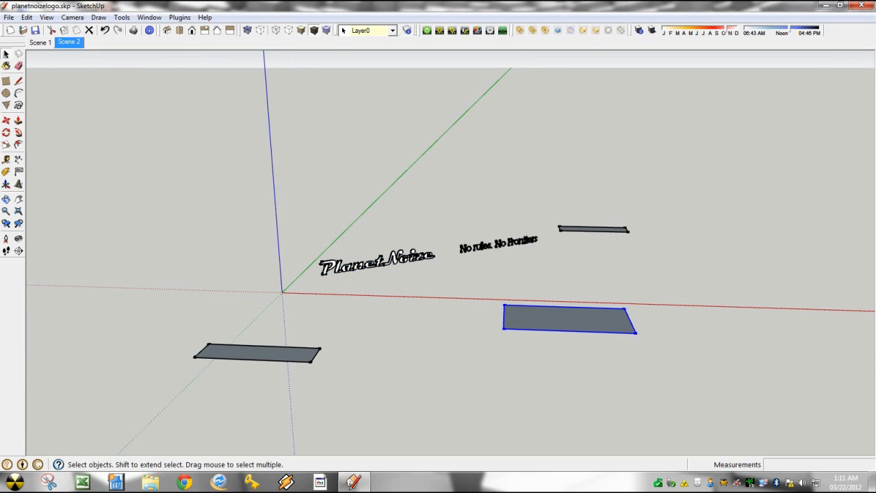
right_click(587, 122)
mouse_move(636, 314)
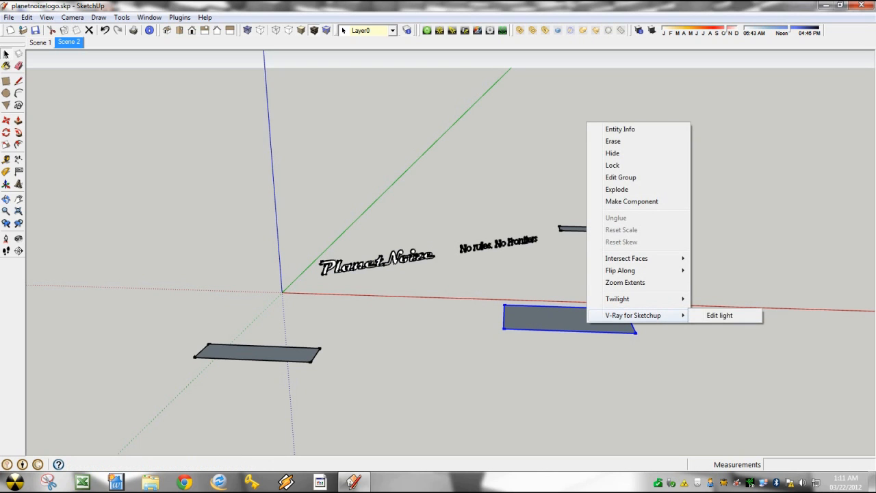
click(719, 315)
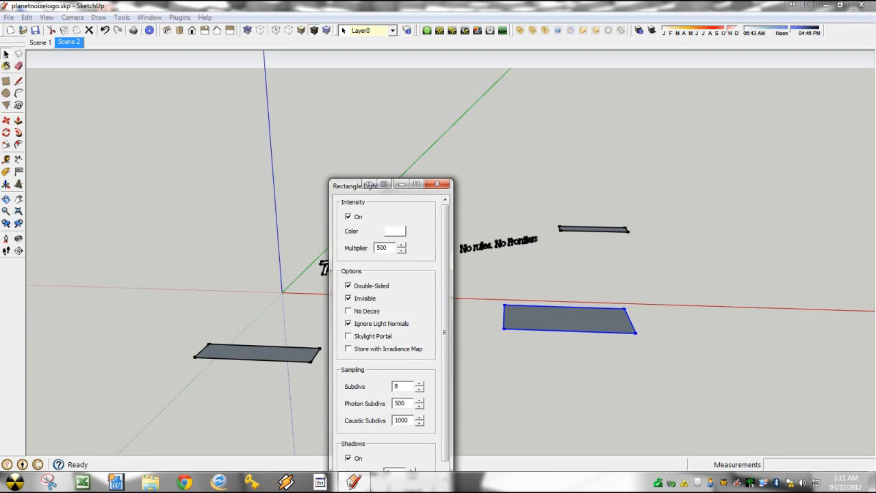
drag(370, 185, 268, 91)
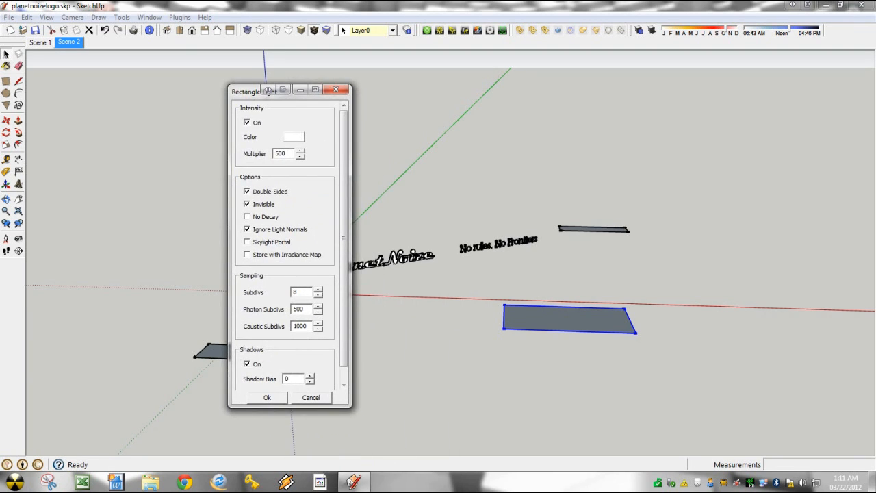
click(311, 397)
key(Delete)
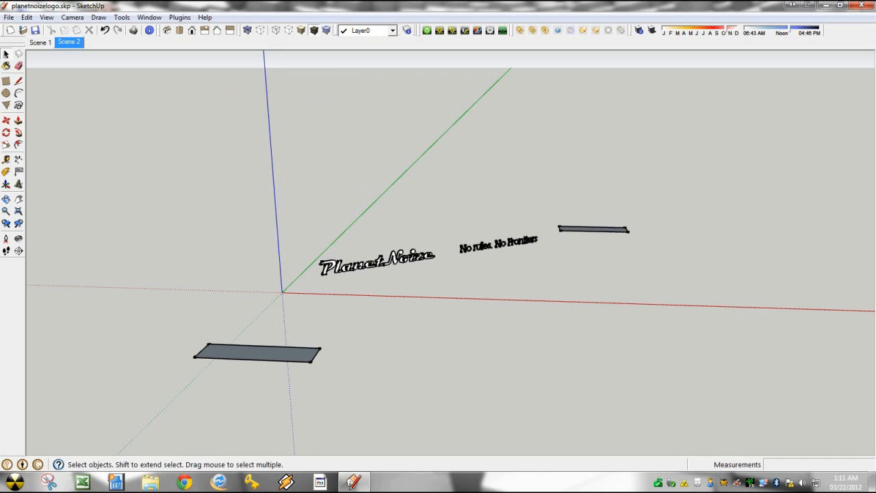
- Check the V-Ray light settings of the rectangle light in front of the Planet Noize text, including its multiplier
click(277, 354)
right_click(277, 356)
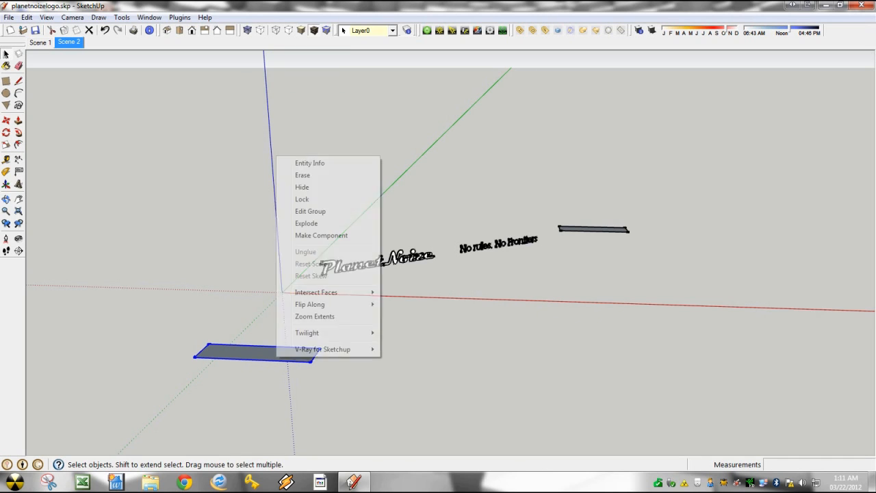
mouse_move(335, 349)
click(409, 349)
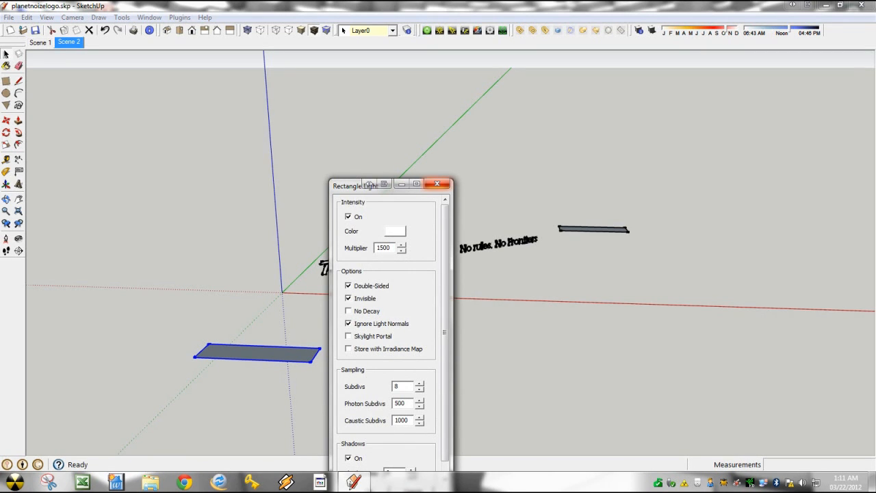
click(436, 184)
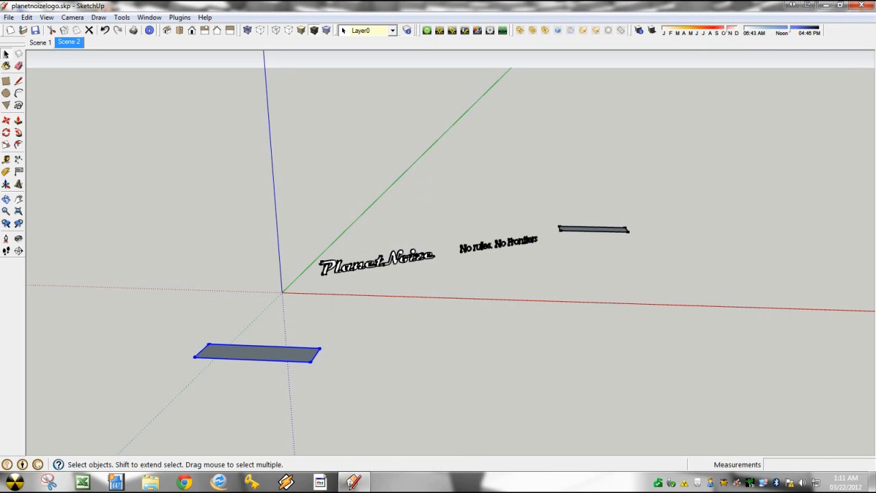
- Check the V-Ray light settings of the far rectangle light behind the tagline
click(594, 230)
right_click(582, 230)
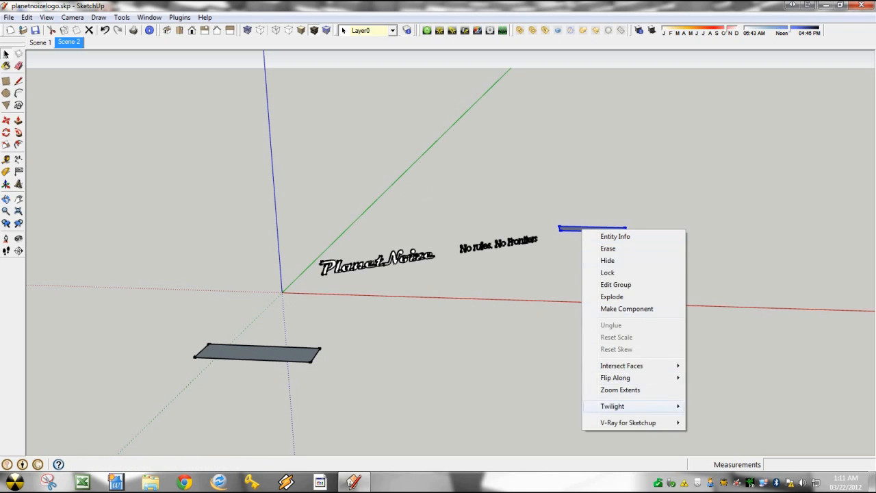
mouse_move(628, 422)
click(715, 422)
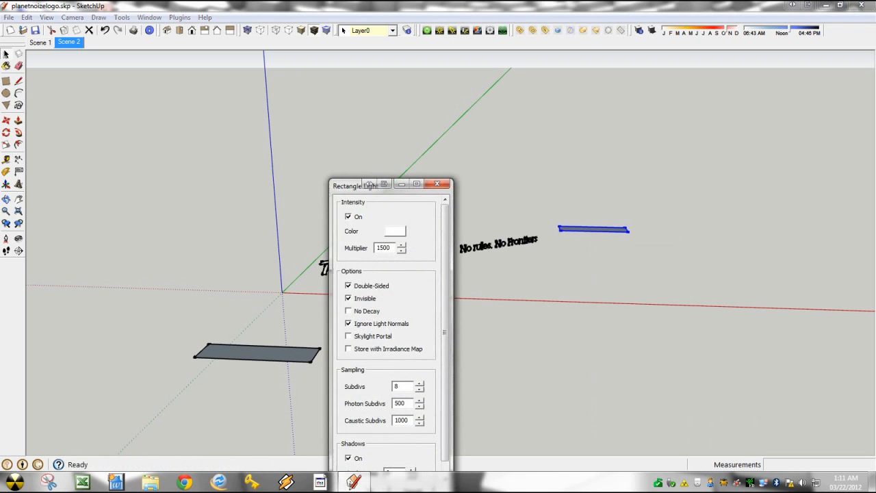
click(452, 182)
- Render an angled view of the Planet Noize text with V-Ray and close the render windows
mouse_move(411, 295)
middle_down()
mouse_move(408, 279)
mouse_move(335, 356)
mouse_move(343, 431)
mouse_move(483, 410)
mouse_move(503, 383)
mouse_move(424, 294)
middle_up()
click(376, 275)
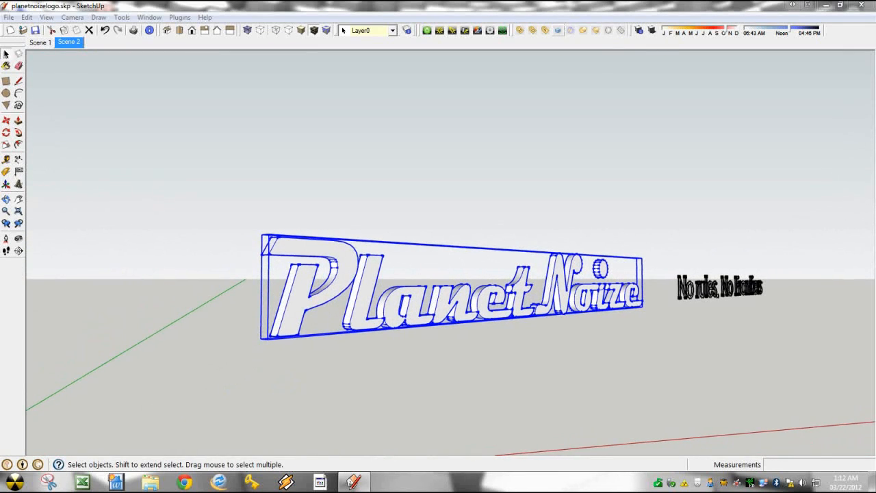
click(558, 30)
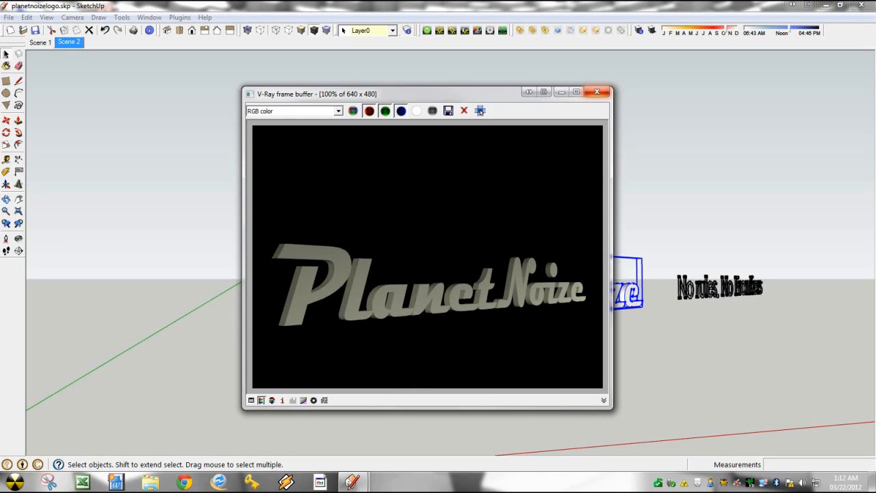
click(597, 92)
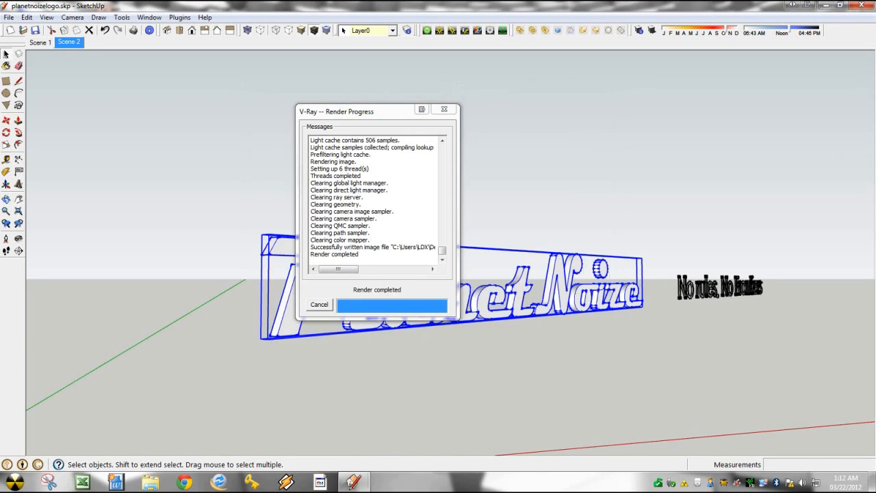
click(449, 110)
- Switch back and forth between Scene 1 and Scene 2 to preview the camera move, finishing on Scene 2
key(Page_Up)
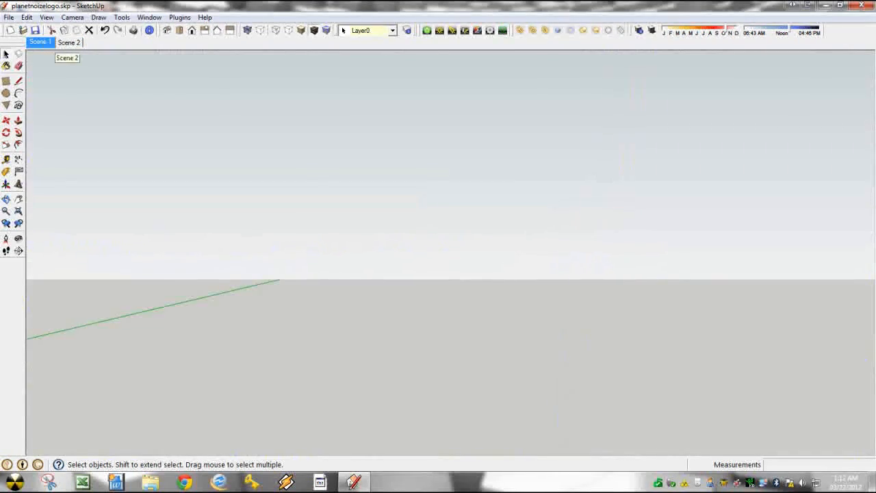
click(68, 42)
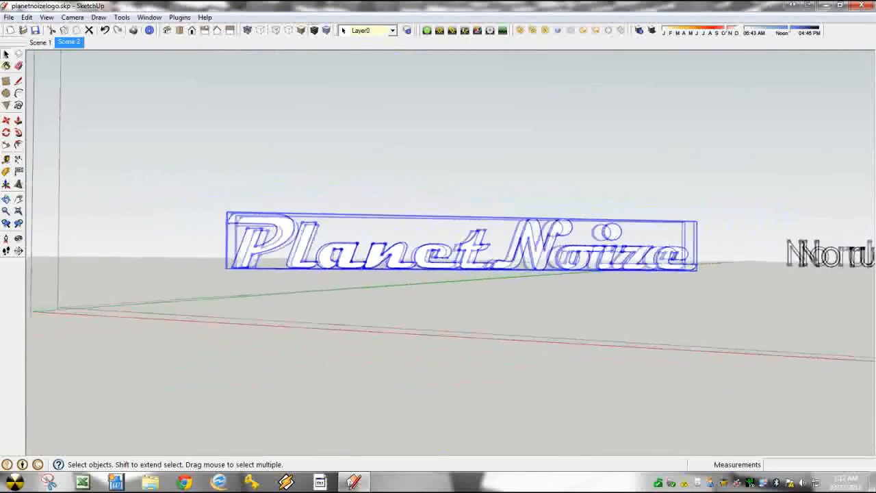
click(40, 42)
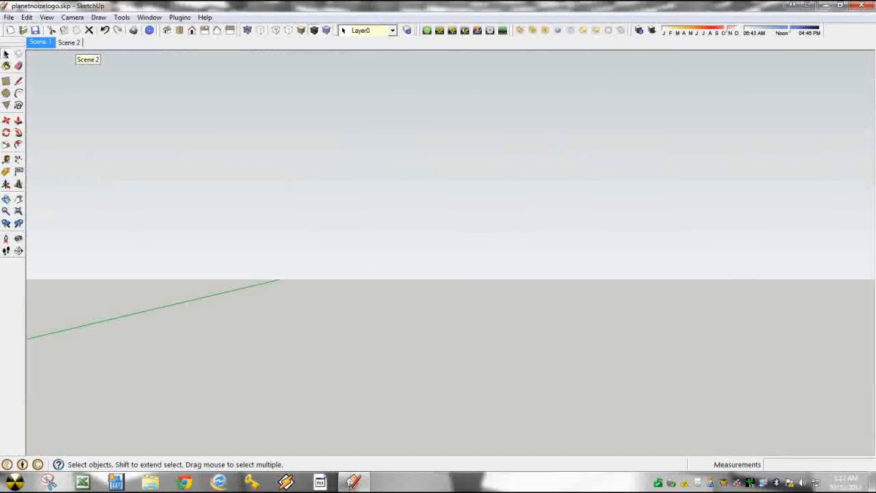
click(69, 42)
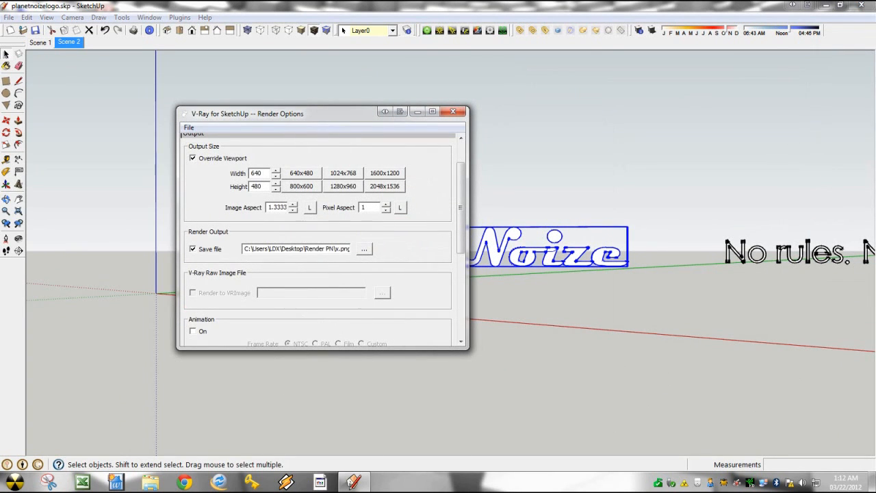
- Close the V-Ray render options and reopen them from the V-Ray plugin commands
click(452, 111)
click(179, 17)
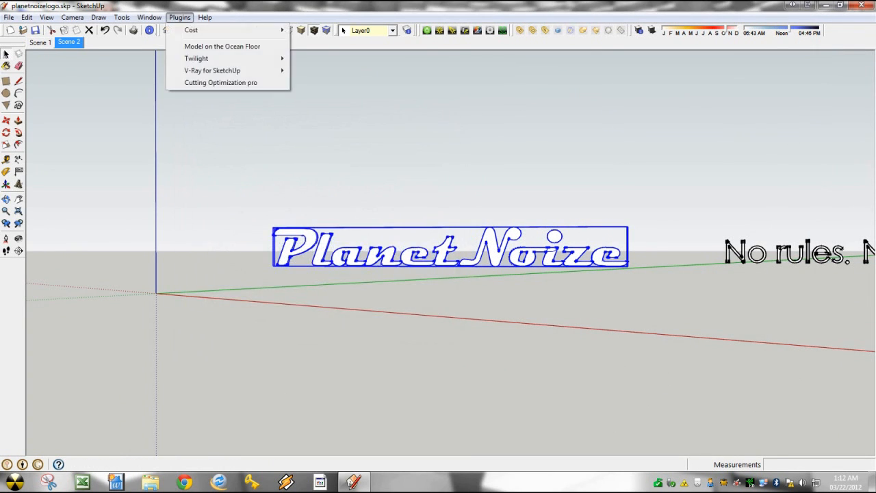
mouse_move(212, 69)
click(318, 71)
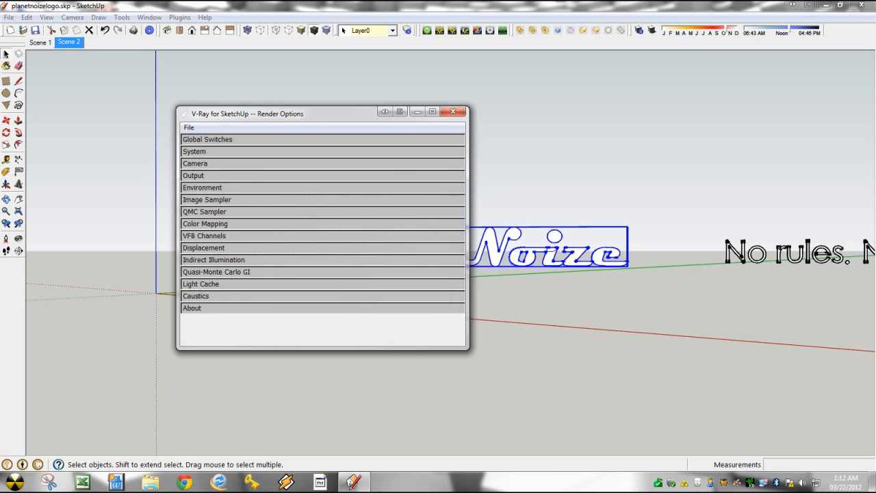
- Review the Output and Environment sections of the V-Ray render options
click(194, 176)
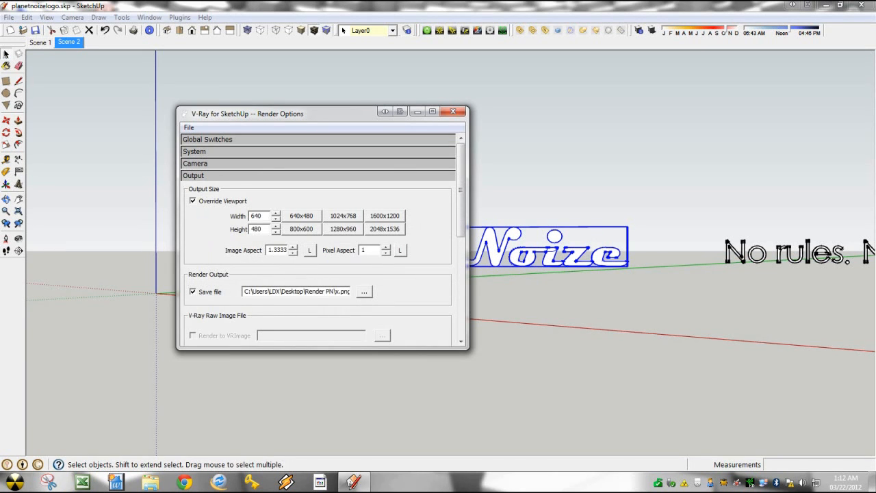
click(194, 175)
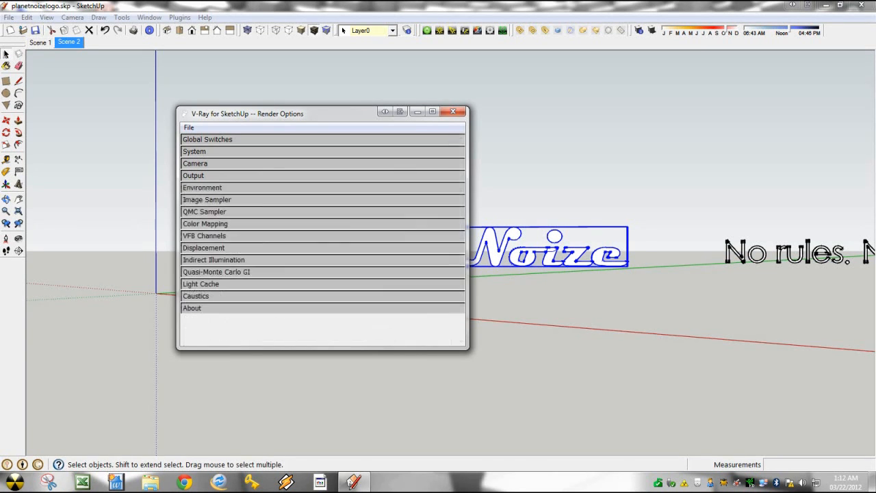
click(202, 187)
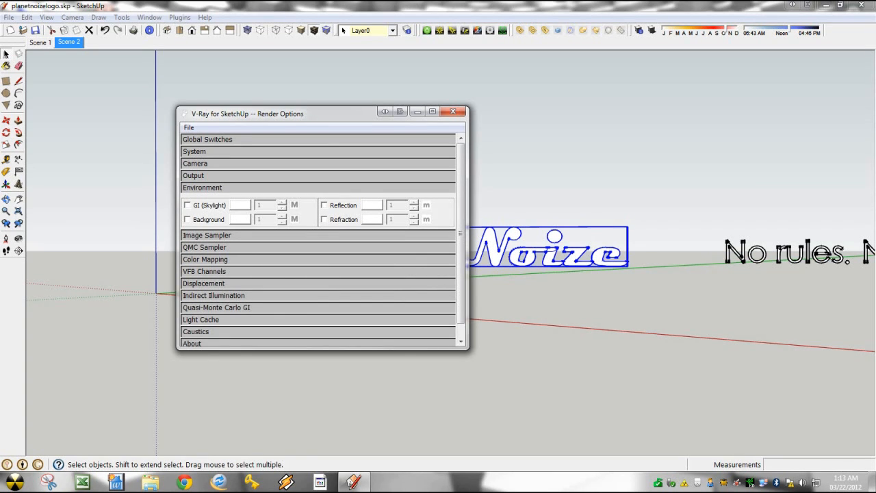
click(202, 187)
- Turn on animation in the Output section of the V-Ray render options
click(193, 176)
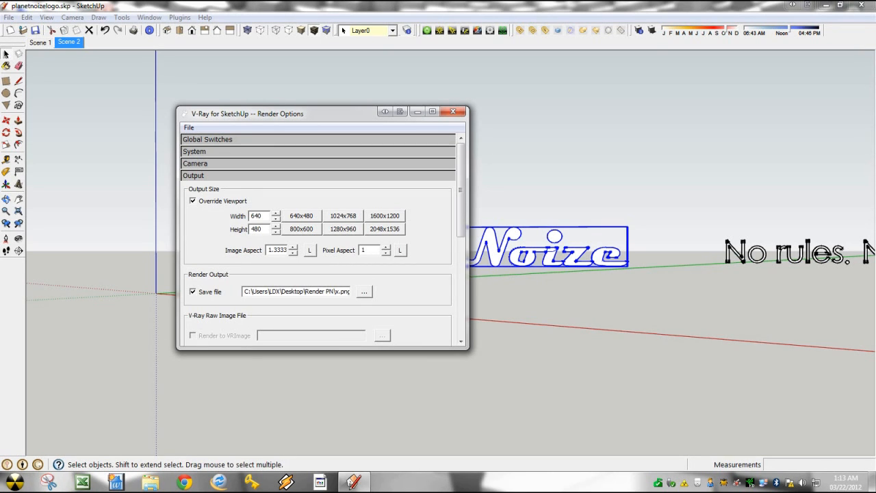
drag(460, 189, 461, 235)
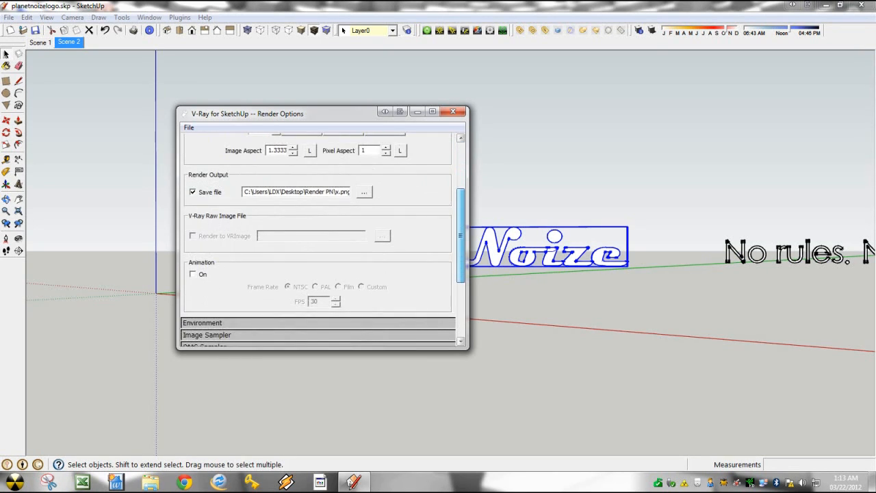
click(193, 274)
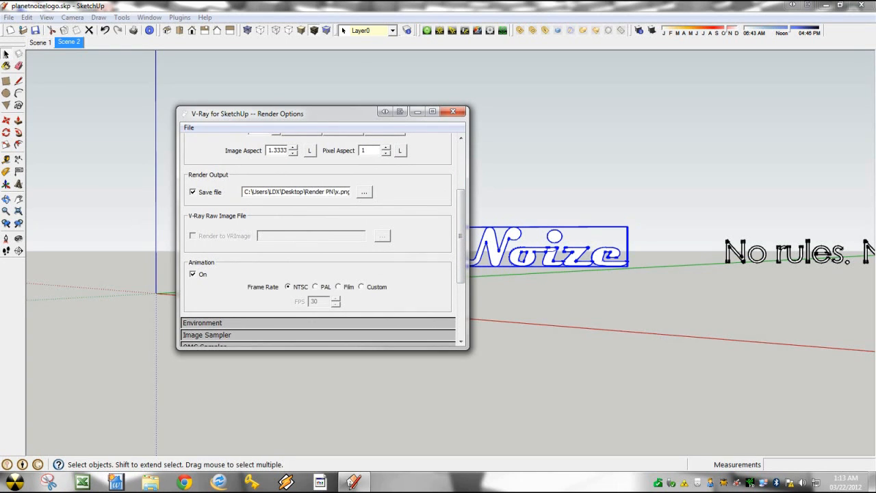
- Set the V-Ray render output file to x in the Render PN folder and close the render options
scroll(321, 240, up, 4)
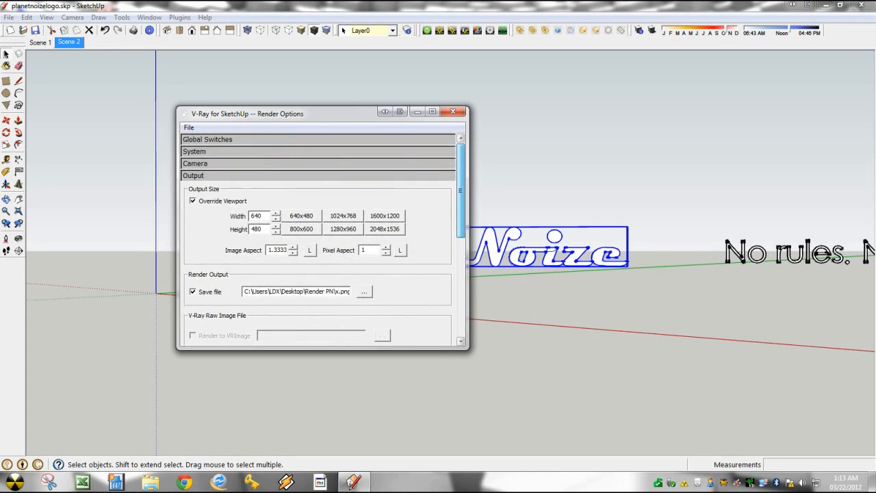
scroll(322, 240, down, 1)
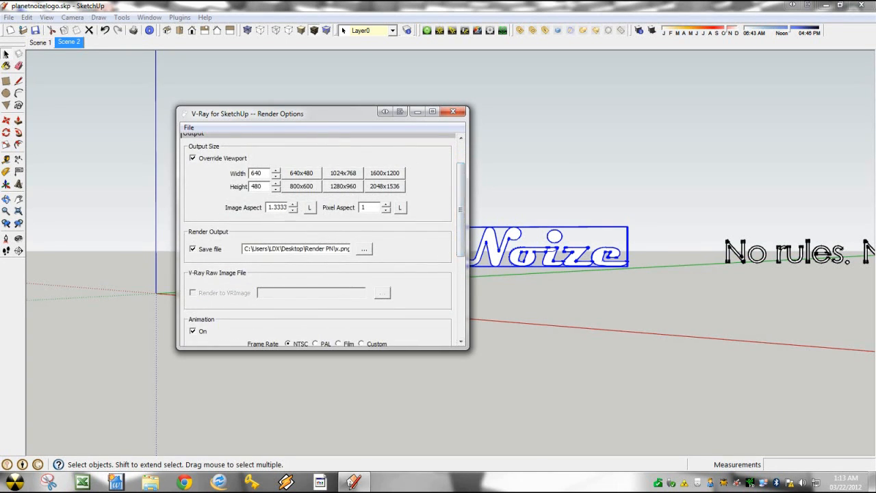
click(364, 249)
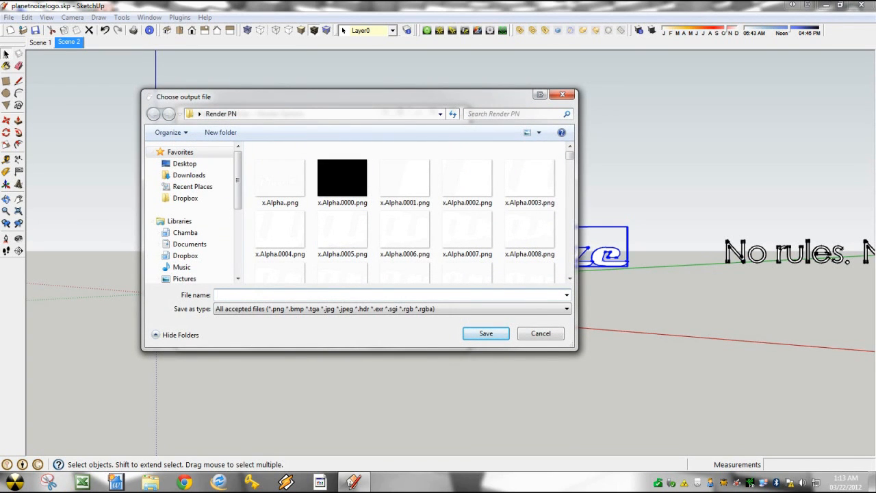
text(x)
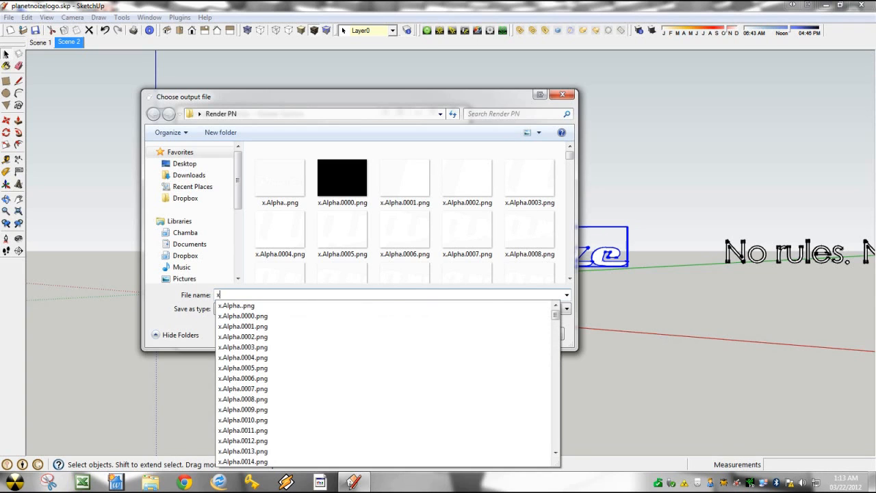
key(Return)
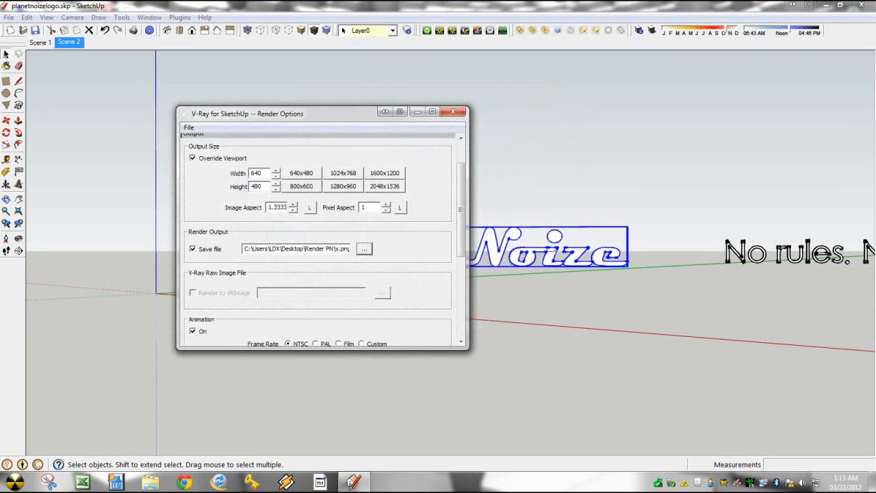
drag(461, 209, 461, 188)
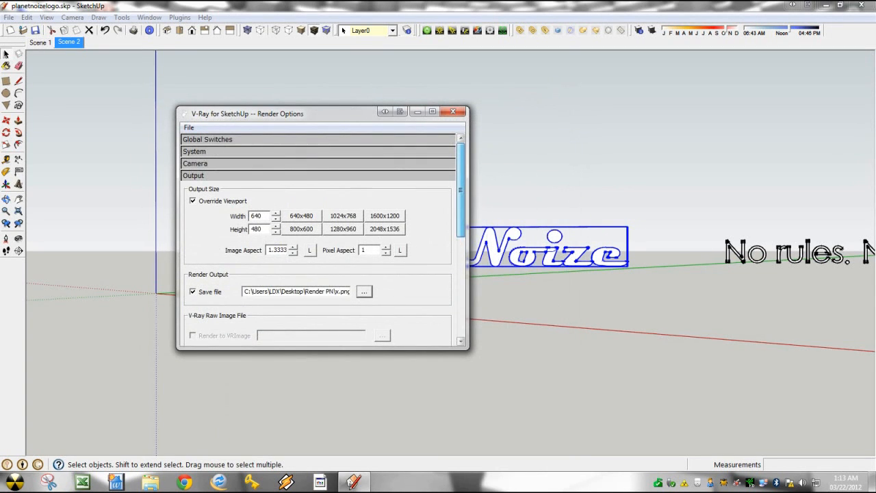
click(452, 111)
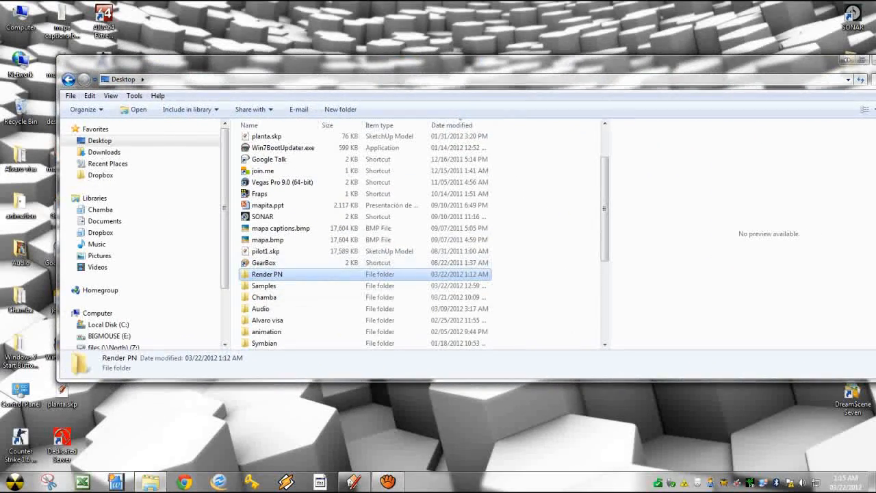
- Open the Render PN folder on the Desktop and preview the rendered x.Alpha frames in sequence
double_click(267, 275)
scroll(276, 169, down, 2)
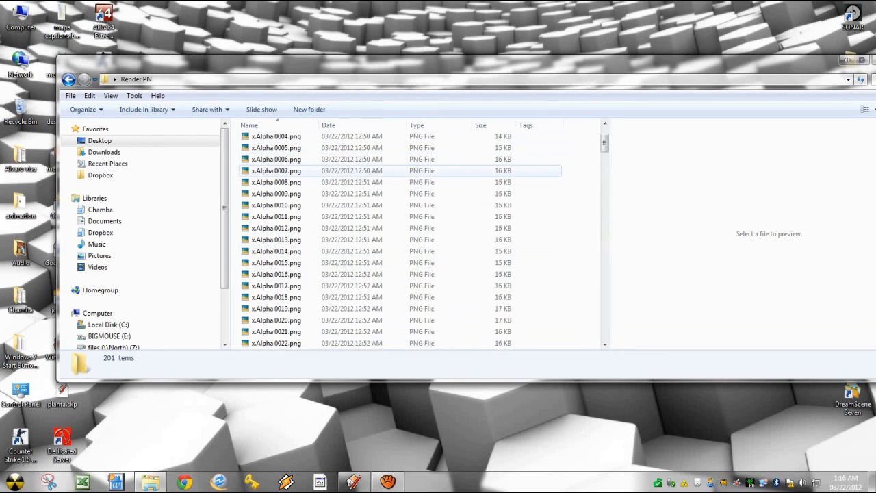
scroll(277, 172, up, 2)
click(276, 154)
key(Down)
key(Down)
key(Down)
key(Down)
key(Down)
key(Down)
key(Down)
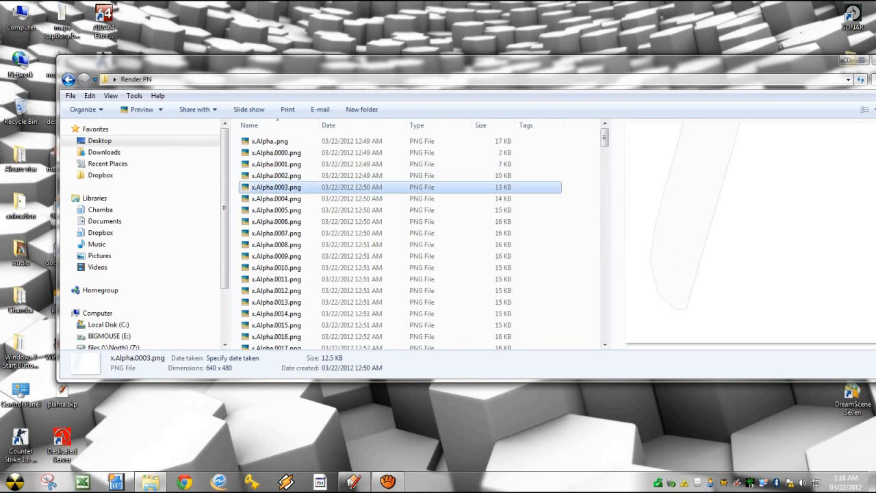
scroll(308, 240, down, 1)
key(Down)
key(Down)
key(Down)
key(Down)
key(Down)
key(Down)
key(Down)
key(Down)
key(Down)
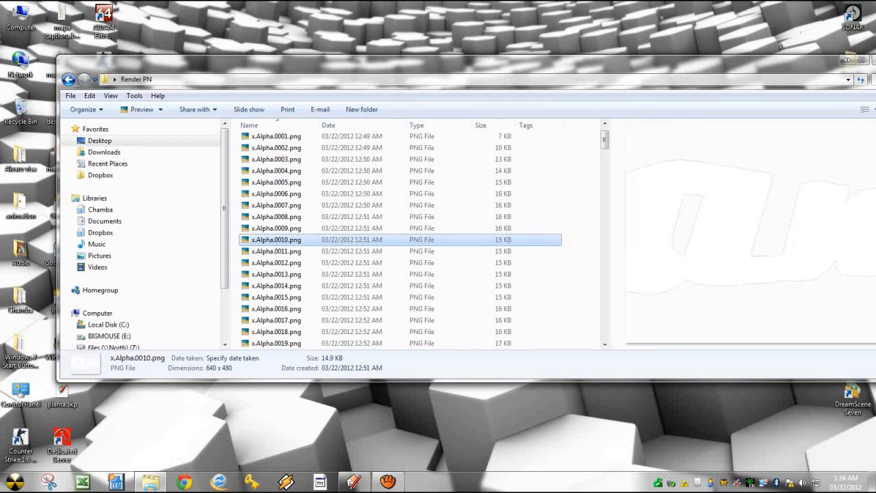
key(Down)
key(Down)
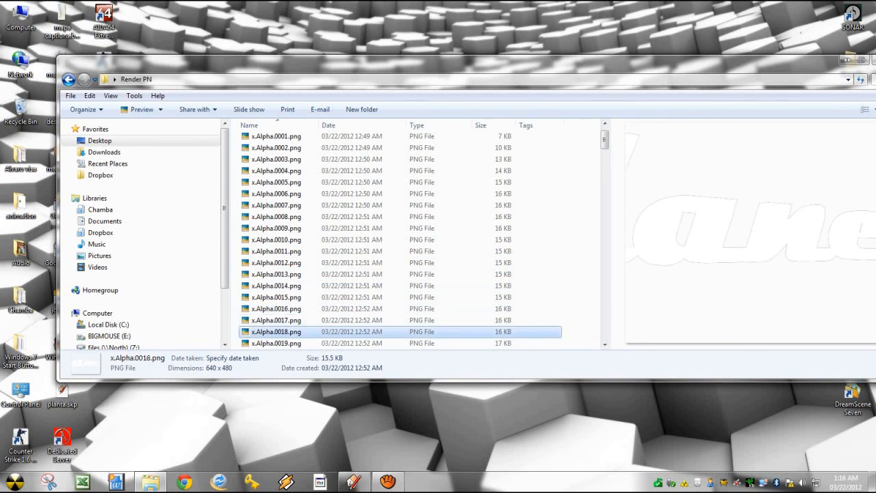
scroll(421, 240, down, 16)
scroll(308, 251, down, 12)
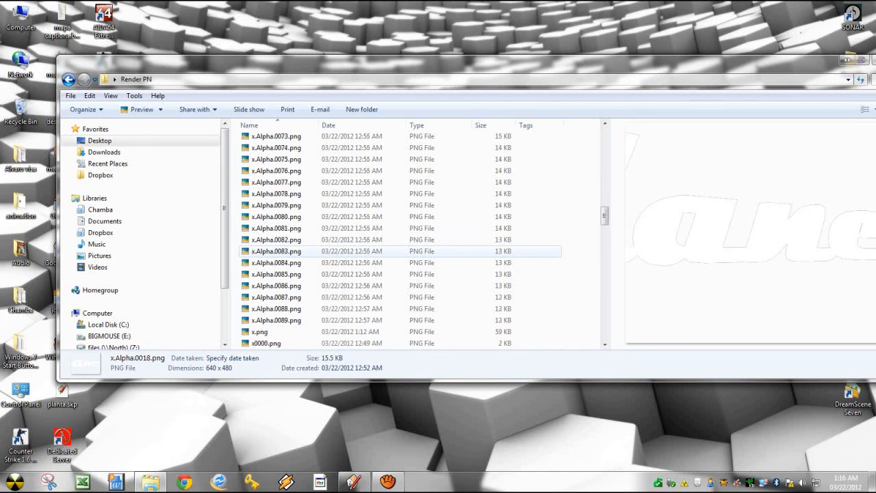
- Move the folder window so the preview is fully visible and compare x.png with x0000.png
click(273, 194)
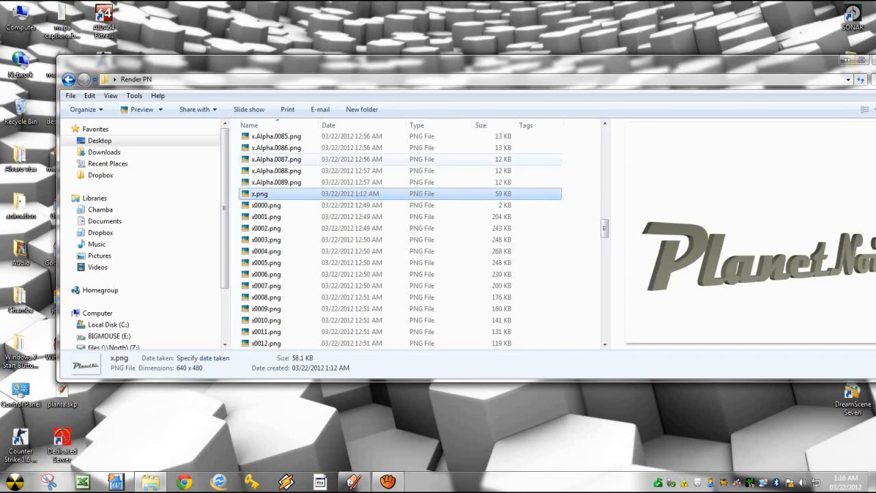
drag(411, 63, 330, 22)
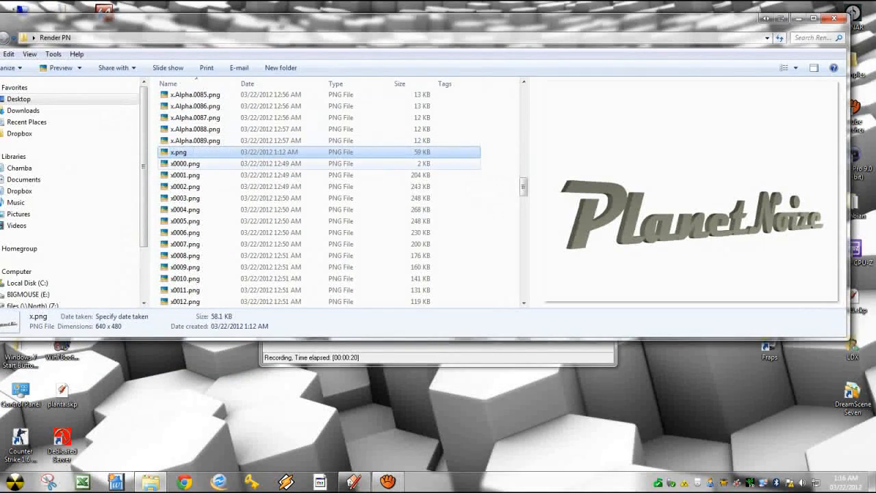
key(Down)
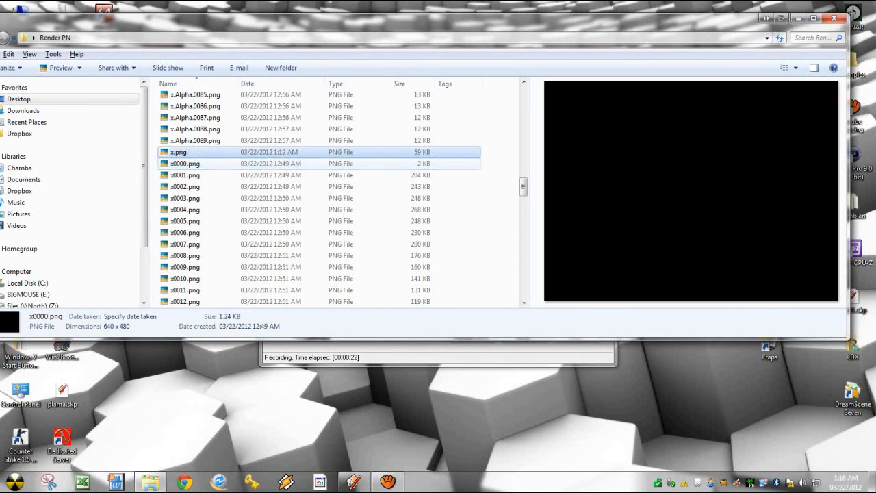
key(Up)
key(Up)
key(Down)
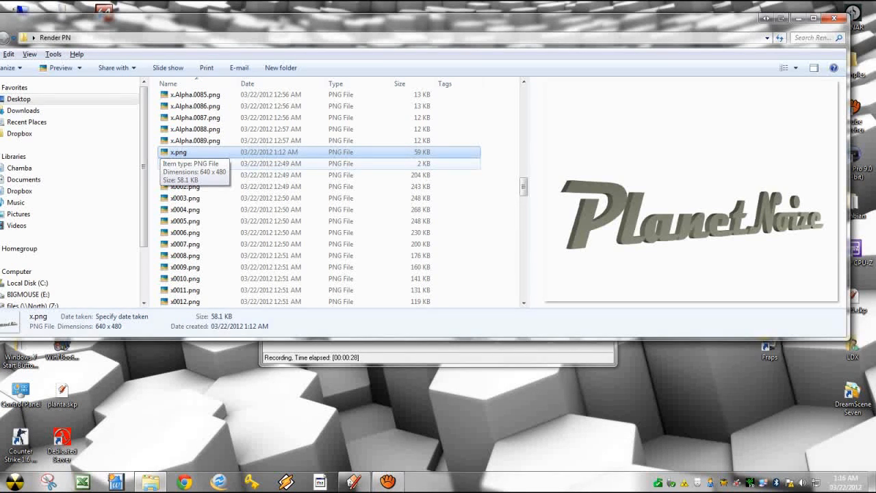
key(Down)
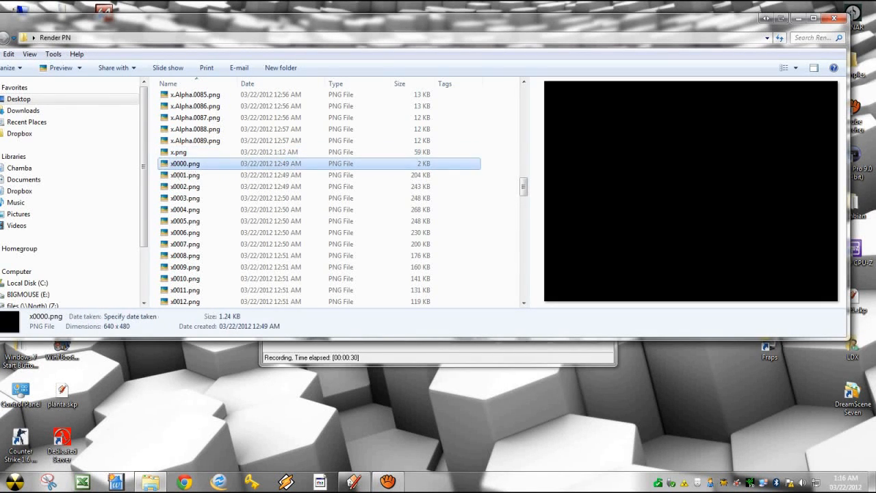
- Preview the numbered color frames one after another, from x0001.png through x0032.png
key(Down)
key(Down)
key(Down)
key(Down)
key(Down)
key(Down)
key(Down)
key(Down)
key(Down)
key(Down)
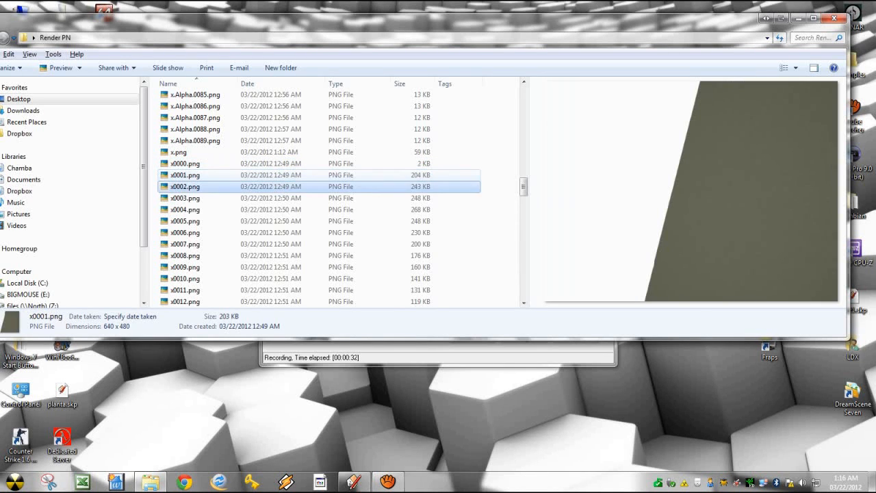
key(Down)
key(Down)
key(Down)
key(Down)
key(Down)
key(Down)
key(Down)
key(Down)
key(Down)
key(Down)
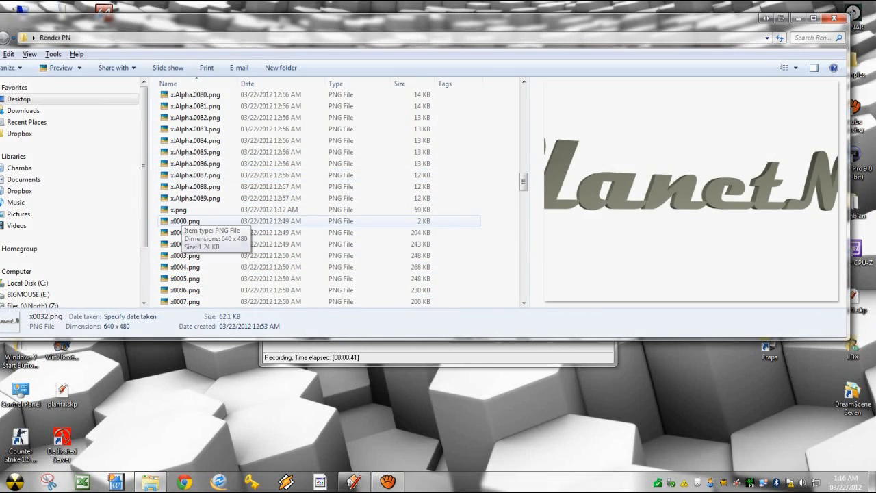
- Open x0000.png in the image viewer, enlarge it, flip through the rendered frames to x.png, and close the viewer
double_click(181, 221)
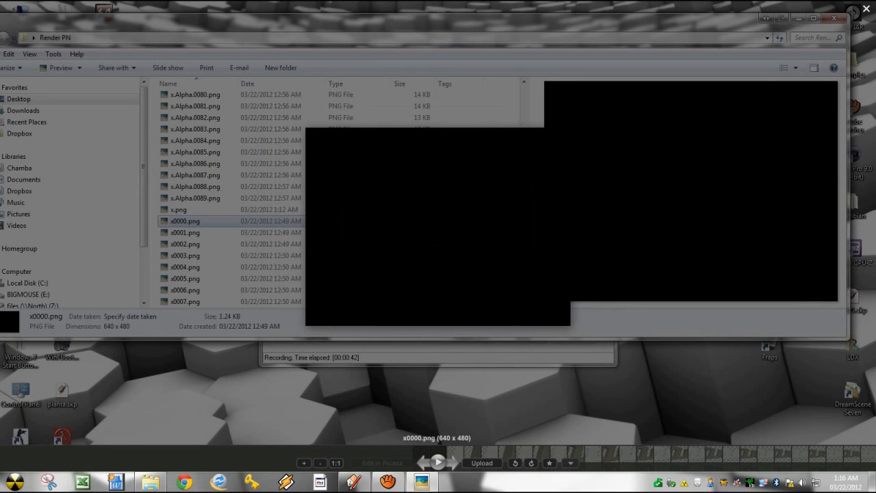
scroll(438, 226, up, 3)
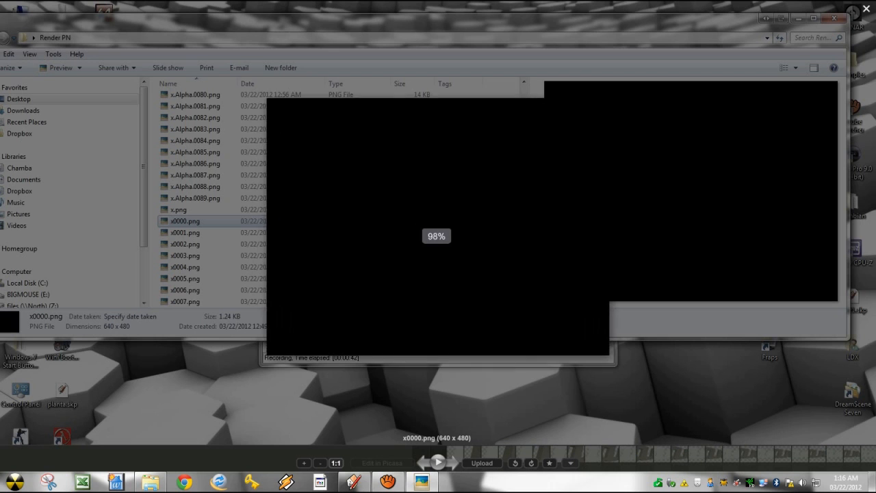
key(Right)
key(Right)
key(Right)
key(Right)
key(Right)
key(Right)
key(Right)
key(Right)
key(Right)
key(Right)
key(Right)
key(Right)
key(Right)
key(Right)
key(Right)
key(Right)
key(Right)
key(Right)
key(Right)
key(Right)
key(Right)
key(Right)
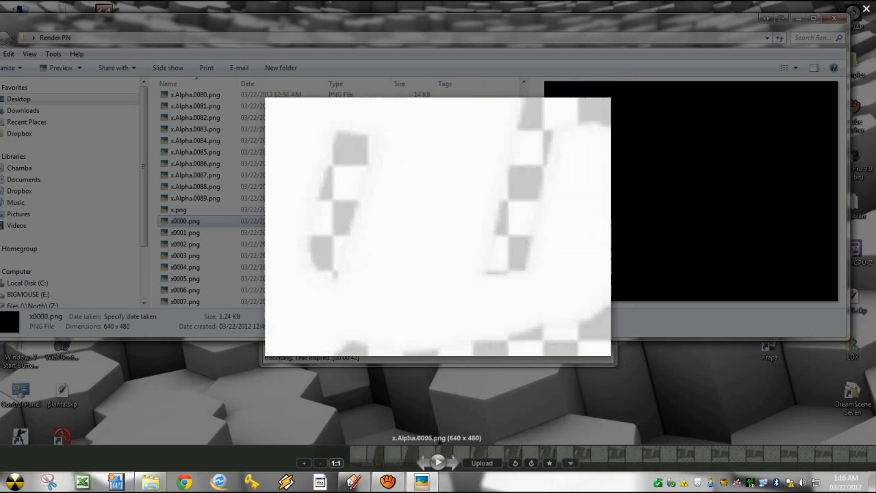
key(Right)
key(Right)
key(Right)
key(Right)
key(Right)
key(Right)
key(Right)
key(Right)
key(Right)
key(Right)
key(Right)
key(Right)
key(Right)
key(Right)
key(Right)
key(Right)
key(Right)
key(Right)
key(Right)
key(Right)
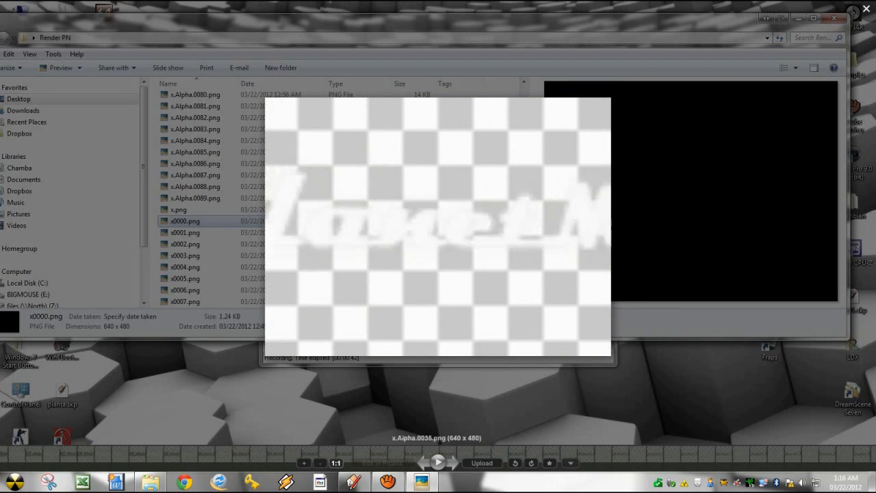
key(Right)
key(Right)
key(Right)
key(Right)
key(Right)
key(Right)
key(Right)
key(Right)
key(Right)
key(Right)
key(Right)
key(Right)
key(Right)
key(Right)
key(Right)
key(Right)
key(Right)
key(Right)
key(Right)
key(Right)
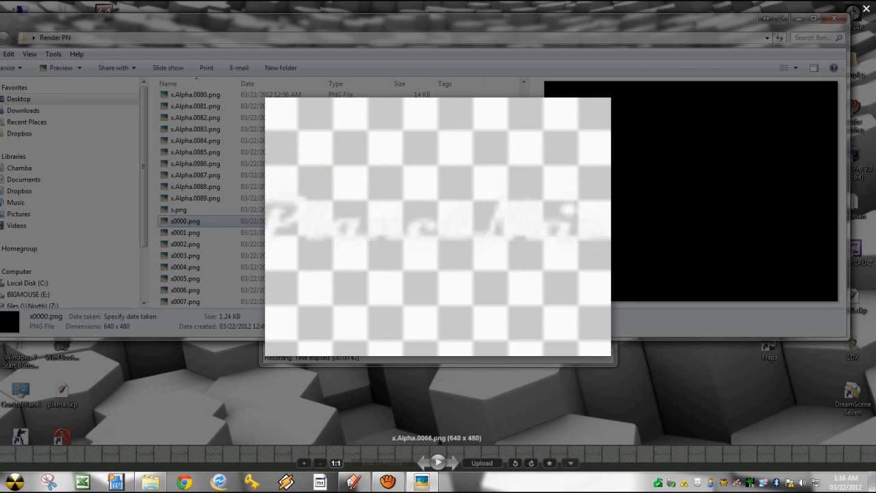
key(Right)
key(Right)
key(Right)
key(Right)
key(Right)
key(Right)
key(Right)
key(Right)
key(Right)
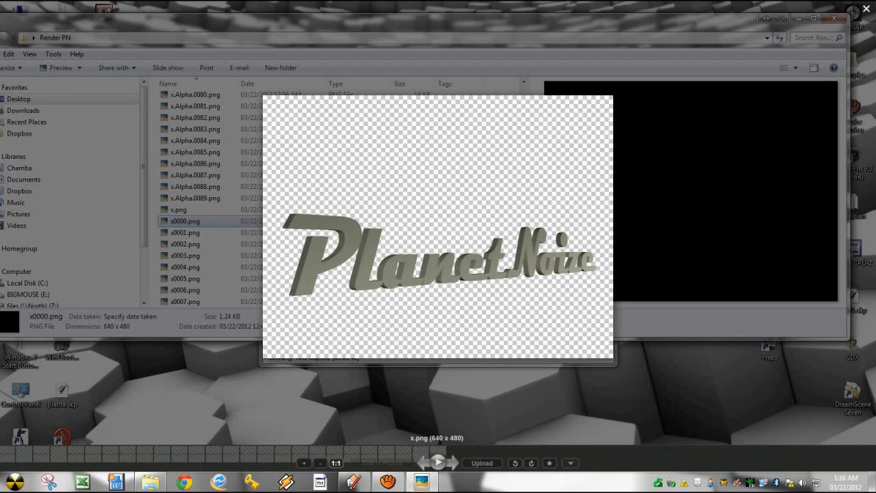
key(Escape)
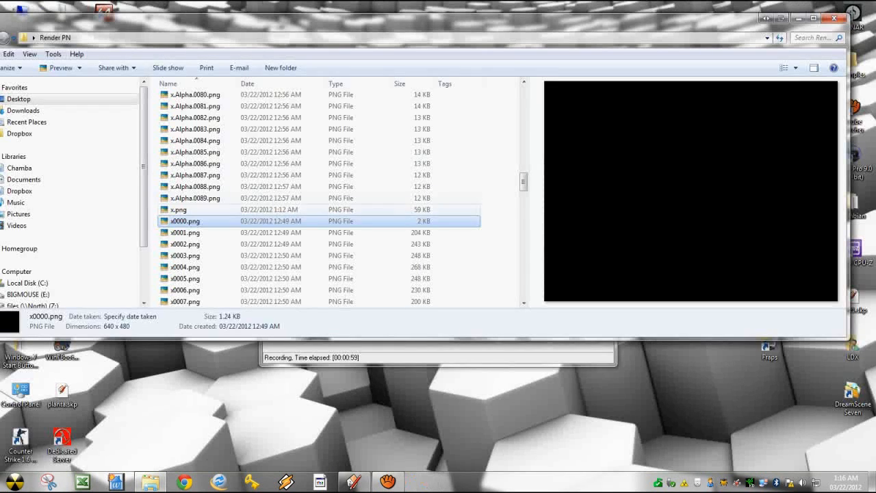
- Delete x.png from the Render PN folder and look through the remaining numbered frames
click(179, 210)
key(Delete)
key(Return)
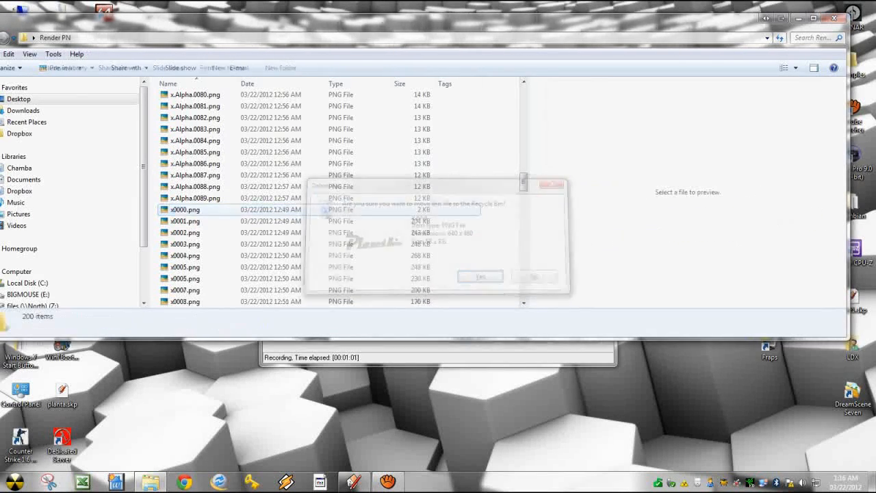
scroll(185, 221, down, 20)
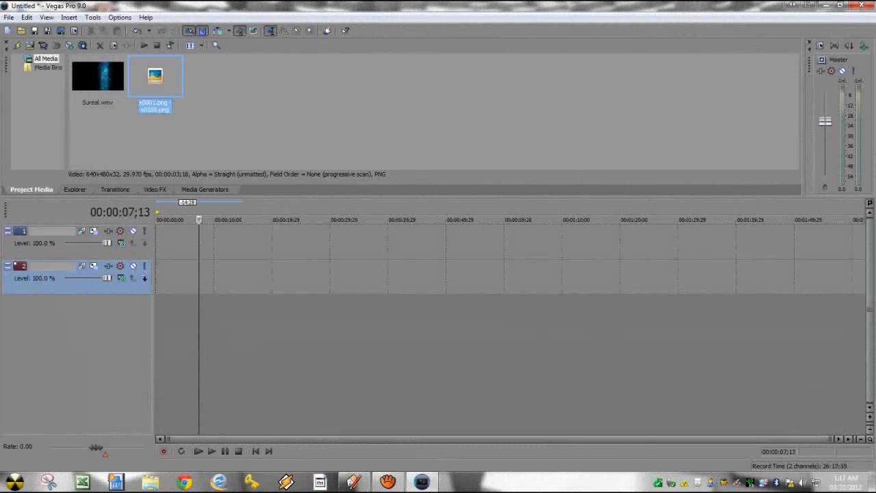
- In Vegas Pro, remove the existing x0001.png - x0108.png sequence from the project media and start a media import
key(Delete)
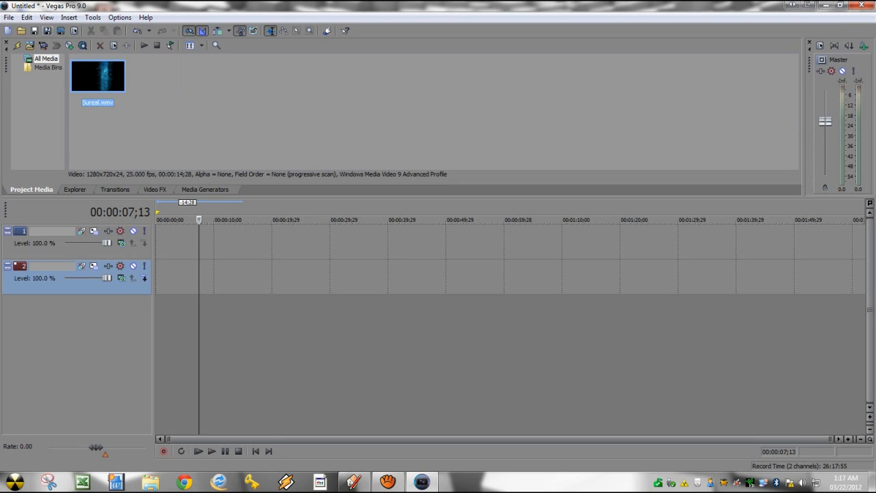
click(9, 18)
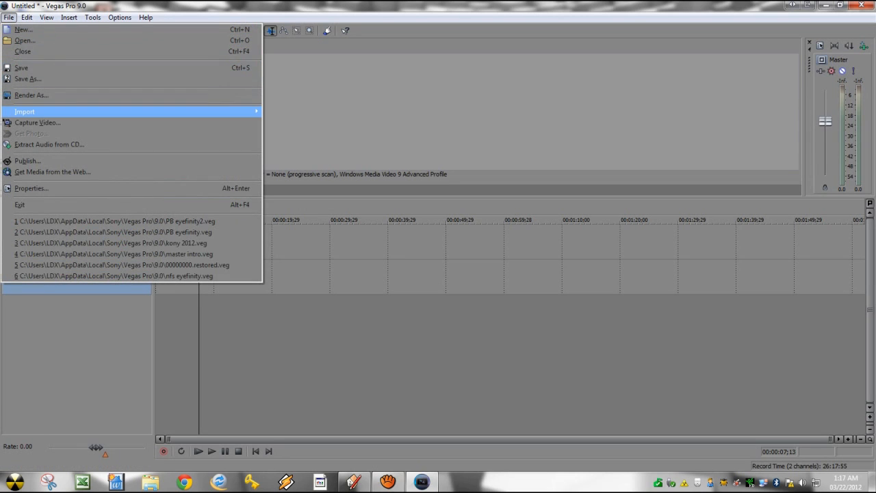
mouse_move(28, 112)
click(285, 112)
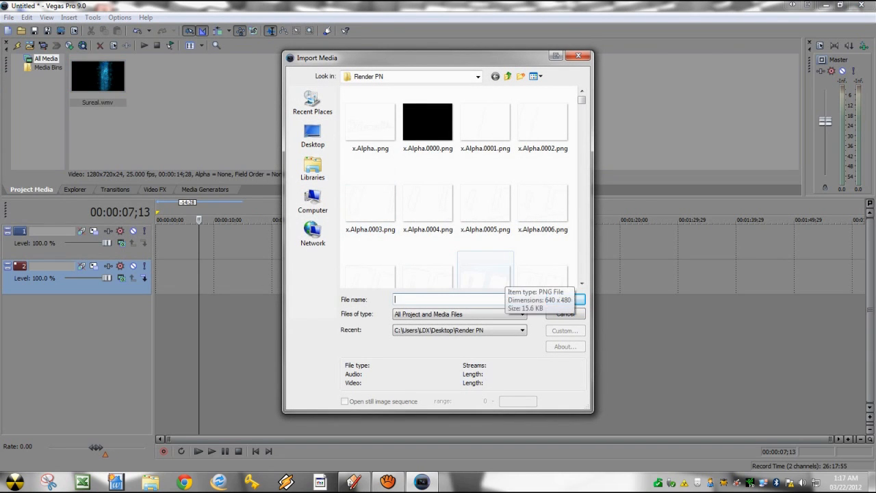
- Import x0001.png from Render PN as a still image sequence with range 1 to 108 and tape name pn1
click(485, 203)
scroll(485, 206, down, 3)
scroll(465, 184, down, 10)
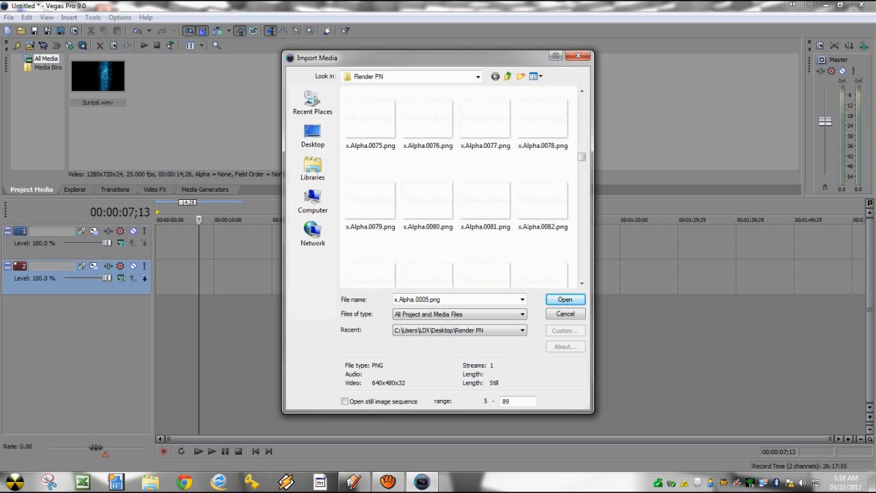
click(390, 205)
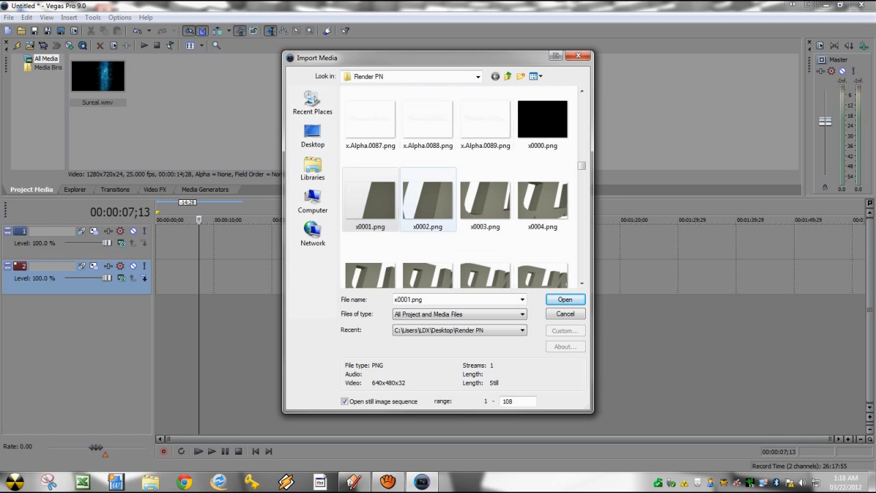
key(Return)
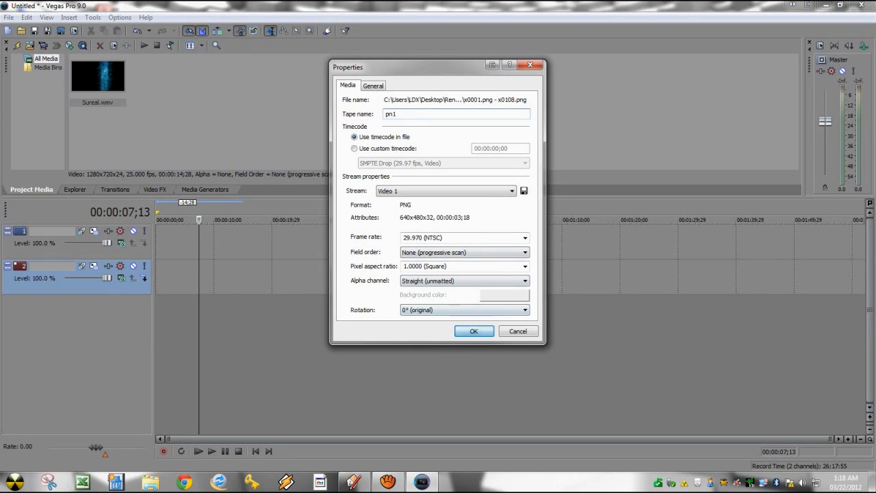
key(Return)
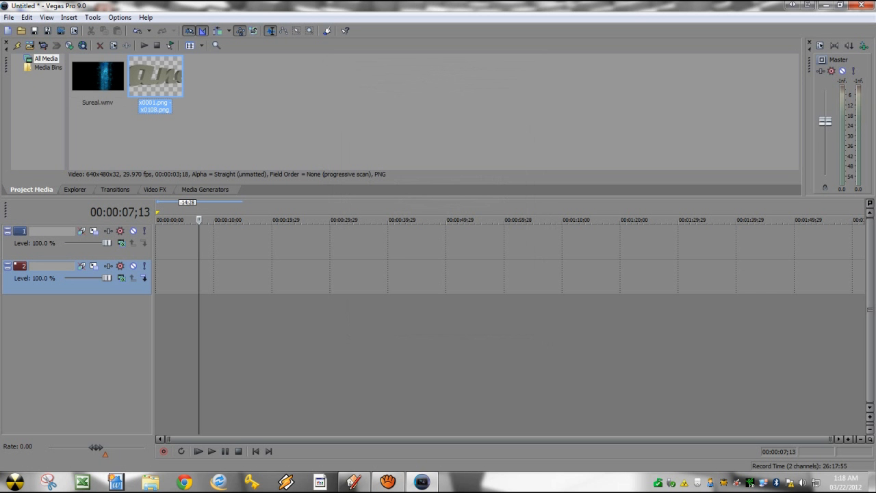
- Place the x0001.png - x0108.png sequence on track 1 and Sureal.wmv on track 2, and show a smaller Video Preview beside the clips
click(9, 18)
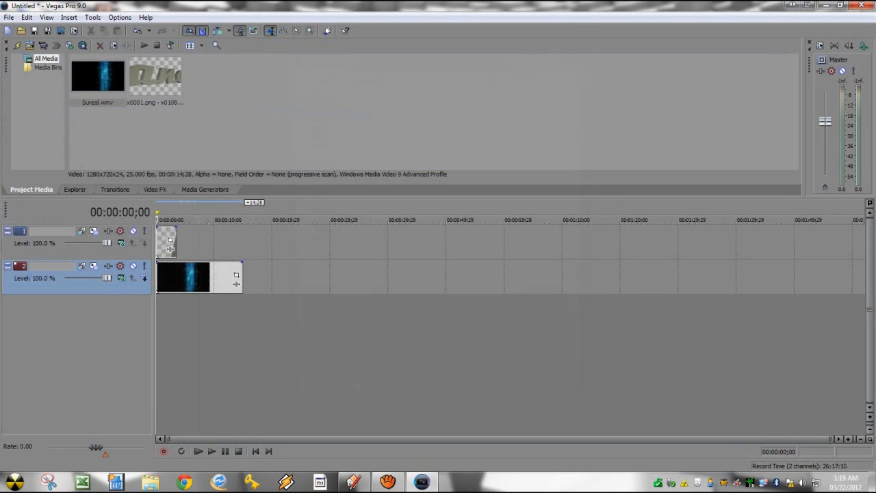
click(26, 18)
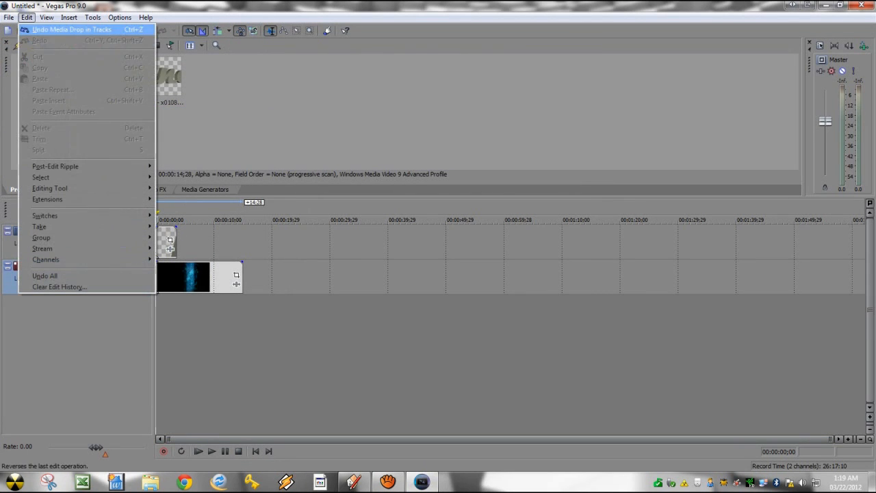
mouse_move(46, 17)
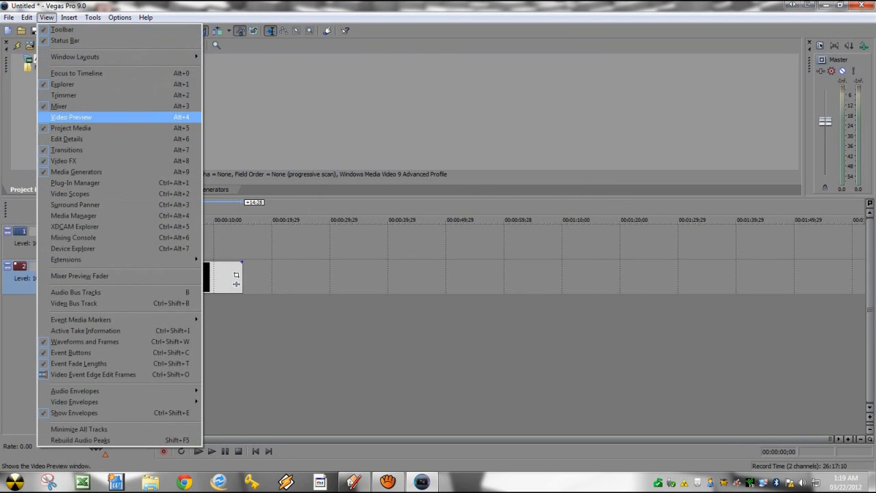
click(71, 117)
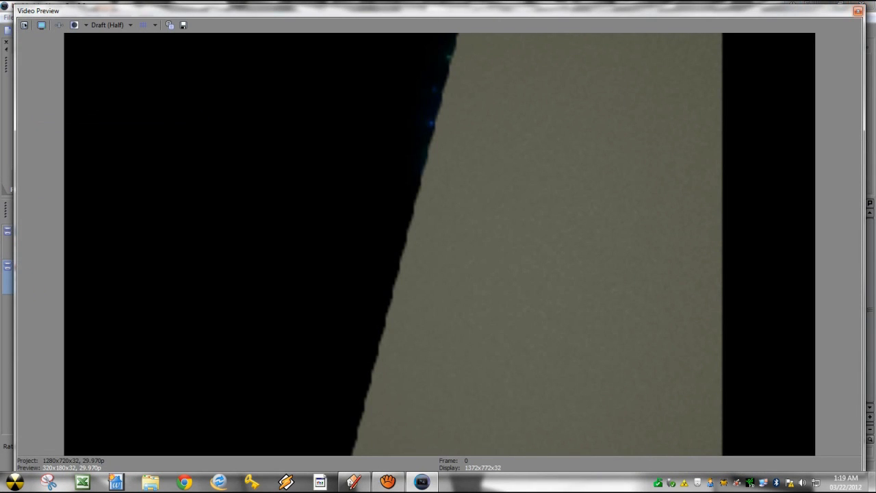
drag(864, 5, 516, 215)
drag(137, 220, 466, 72)
- Play the composited logo animation from the start several times and narrow the Video Preview window to uncover more of the timeline
click(212, 451)
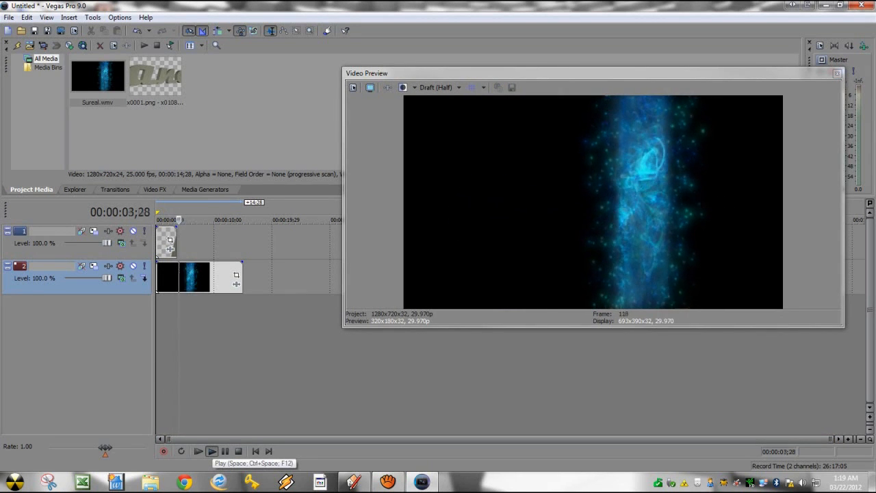
click(239, 451)
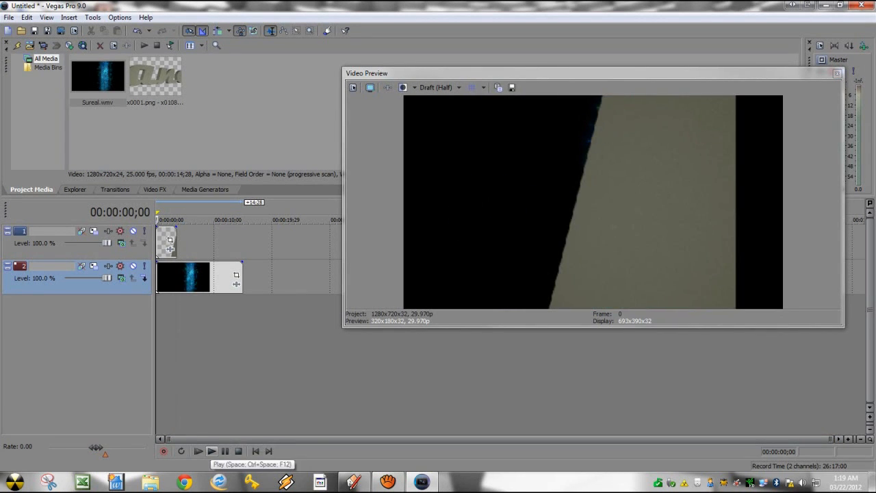
click(211, 451)
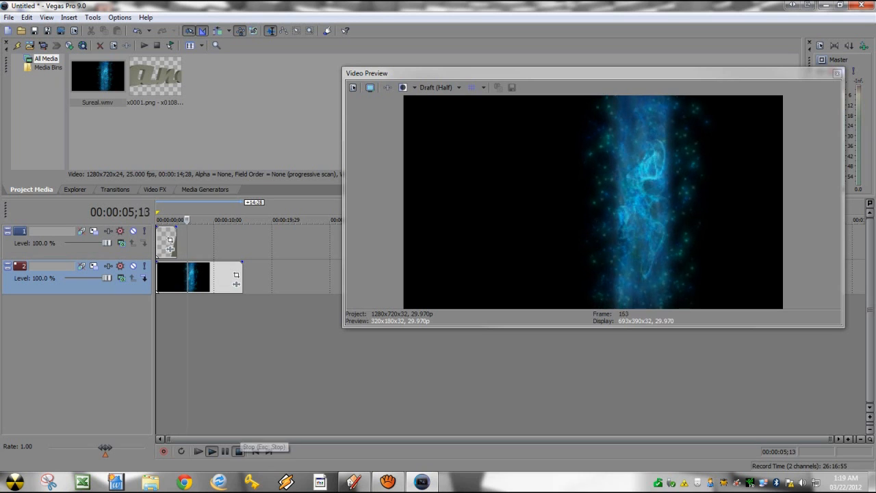
click(239, 451)
click(211, 451)
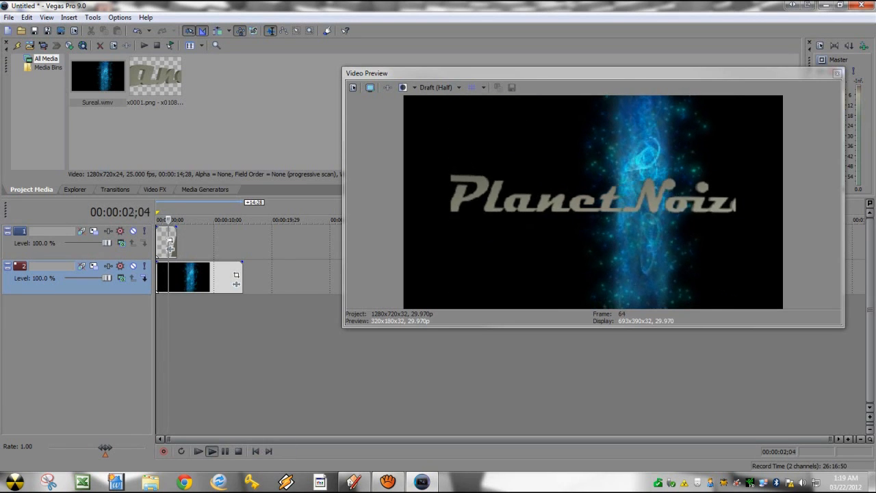
drag(343, 219, 515, 219)
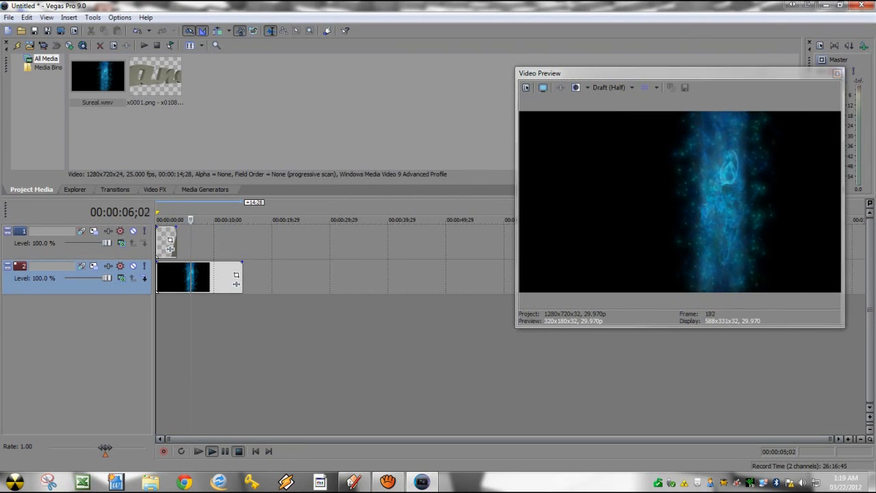
click(238, 451)
click(212, 451)
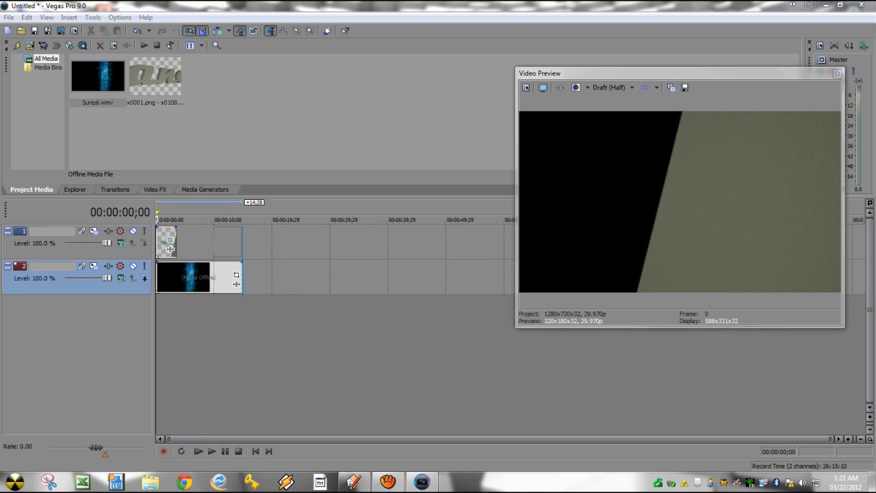
- Add x0107.png as a five-second still directly after the image sequence on track 1 and check frames in both clips
drag(177, 242, 177, 242)
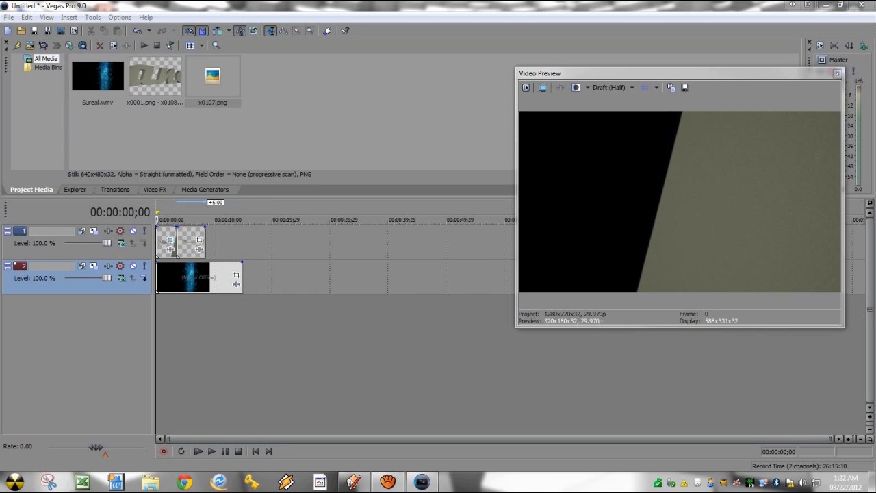
click(197, 219)
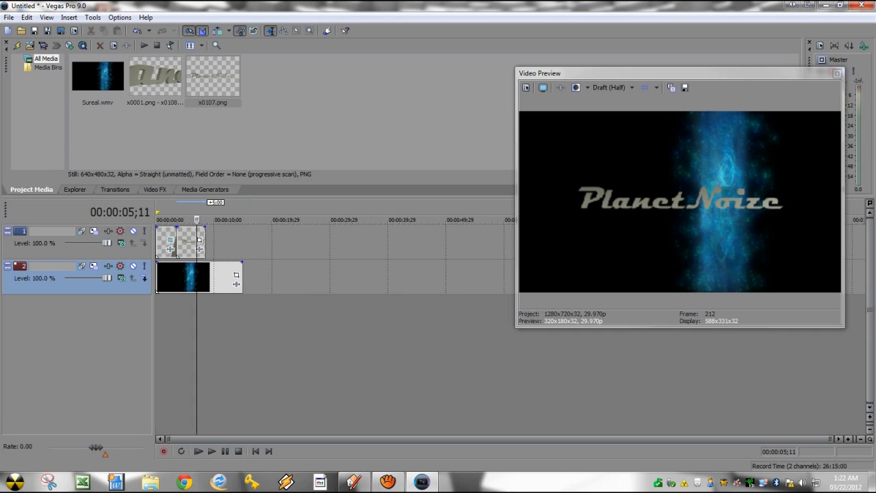
click(187, 220)
click(172, 220)
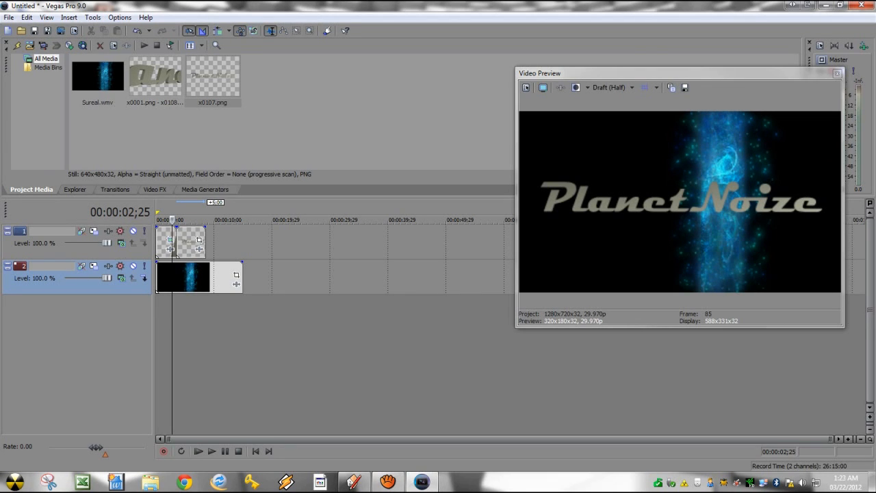
- Switch to the folder window holding x0107.png and back to Vegas Pro, and move the Video Preview window closer to the clips
key(alt+Tab)
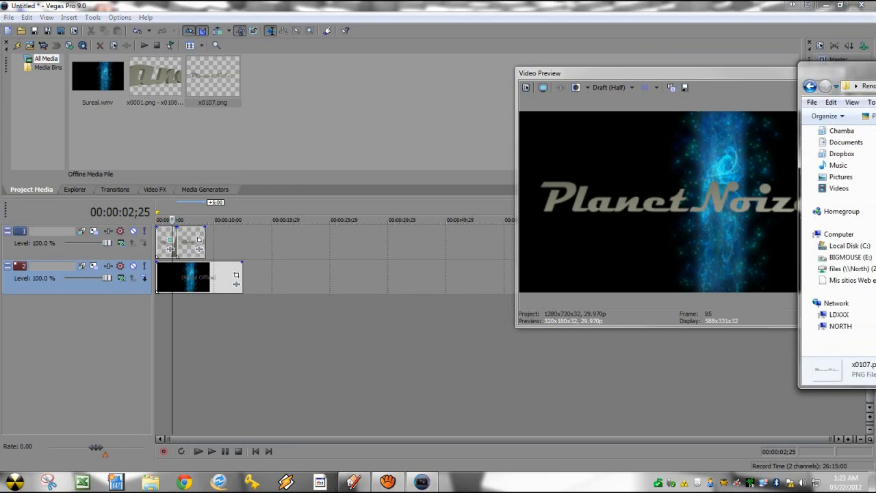
key(alt+Tab)
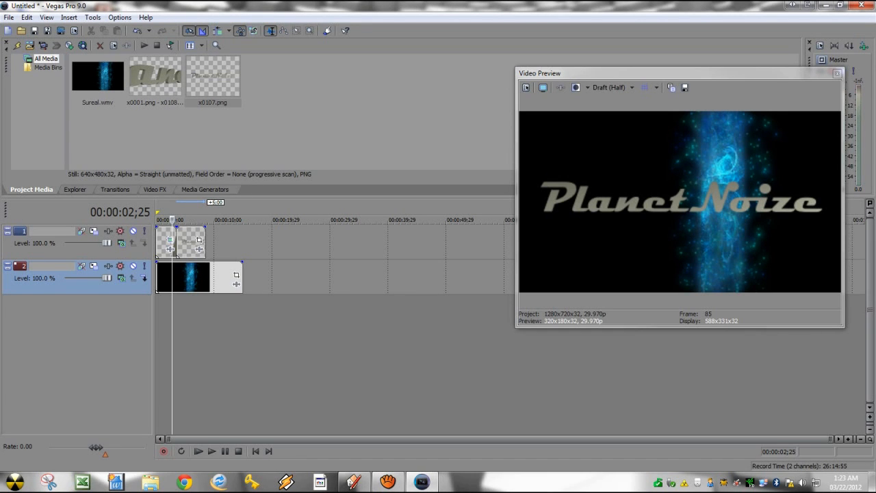
drag(582, 73, 426, 113)
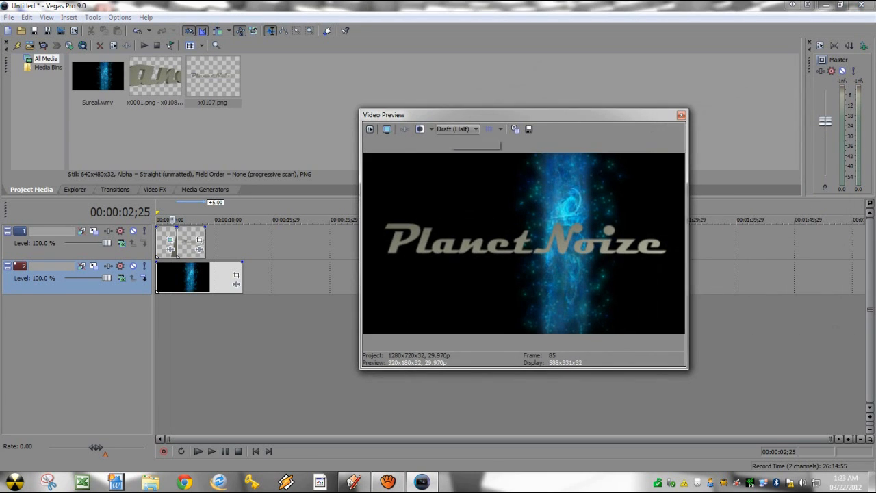